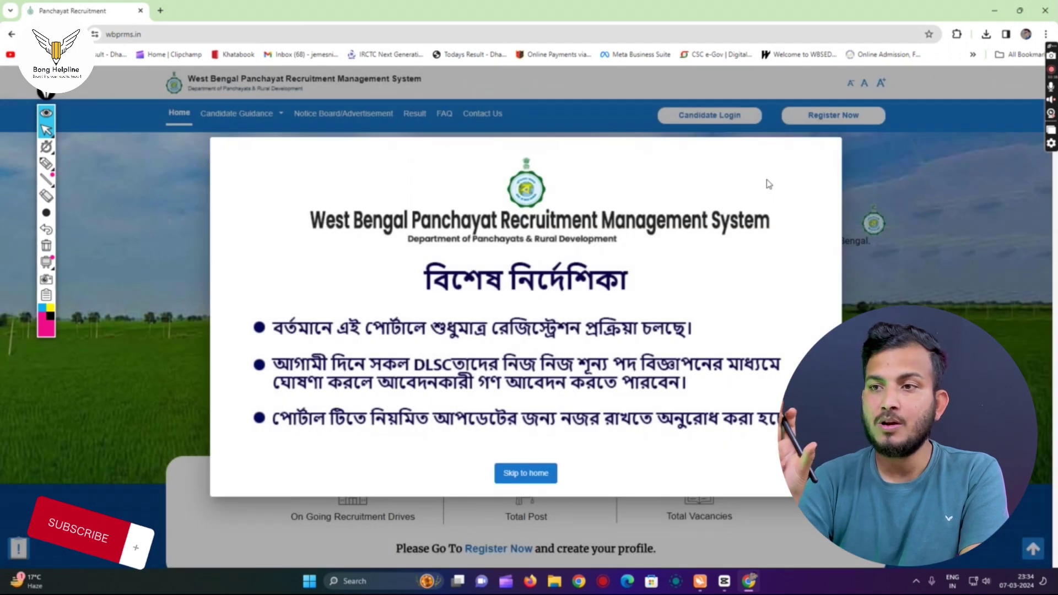
# Tick and underline the heading and the three points of the special-instructions notice with the magenta pen
pyautogui.click(47, 163)
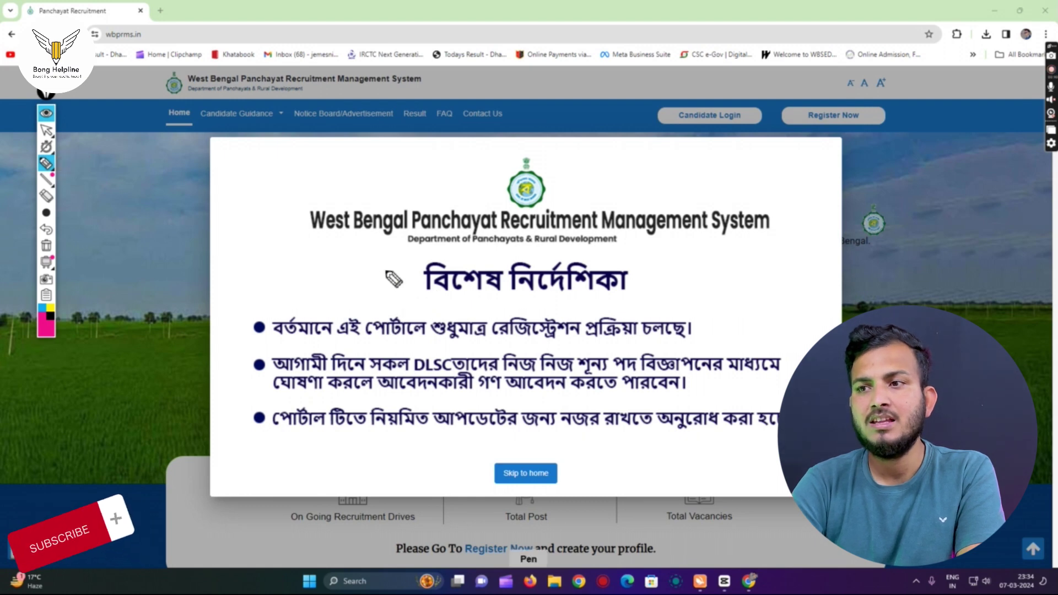
pyautogui.moveTo(372, 270); pyautogui.dragTo(460, 252)
pyautogui.moveTo(242, 337)
pyautogui.mouseDown()
pyautogui.moveTo(304, 325)
pyautogui.moveTo(333, 340)
pyautogui.moveTo(691, 344)
pyautogui.mouseUp()
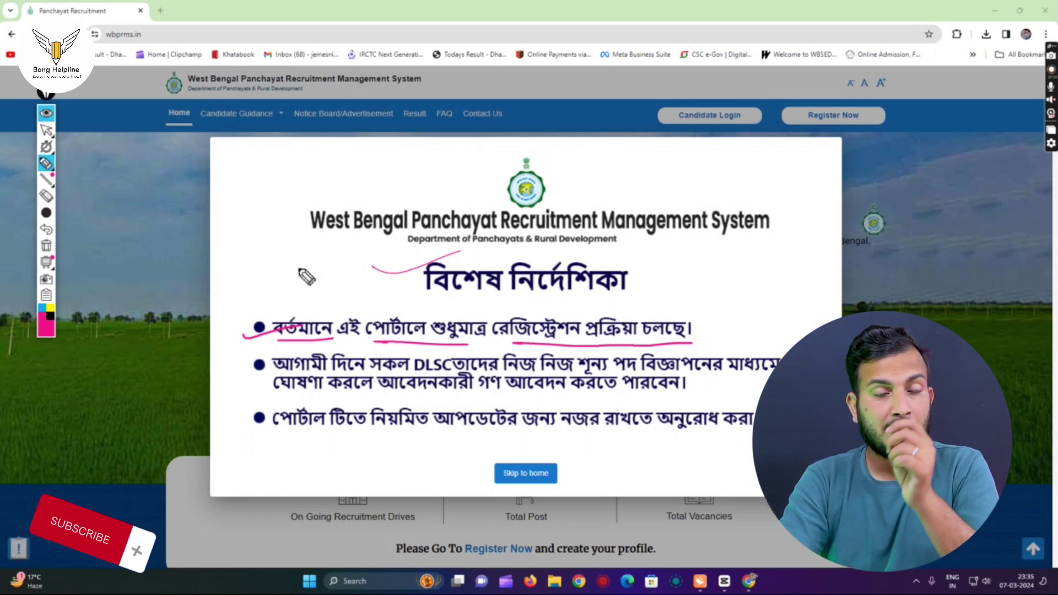
pyautogui.moveTo(249, 324); pyautogui.dragTo(296, 308)
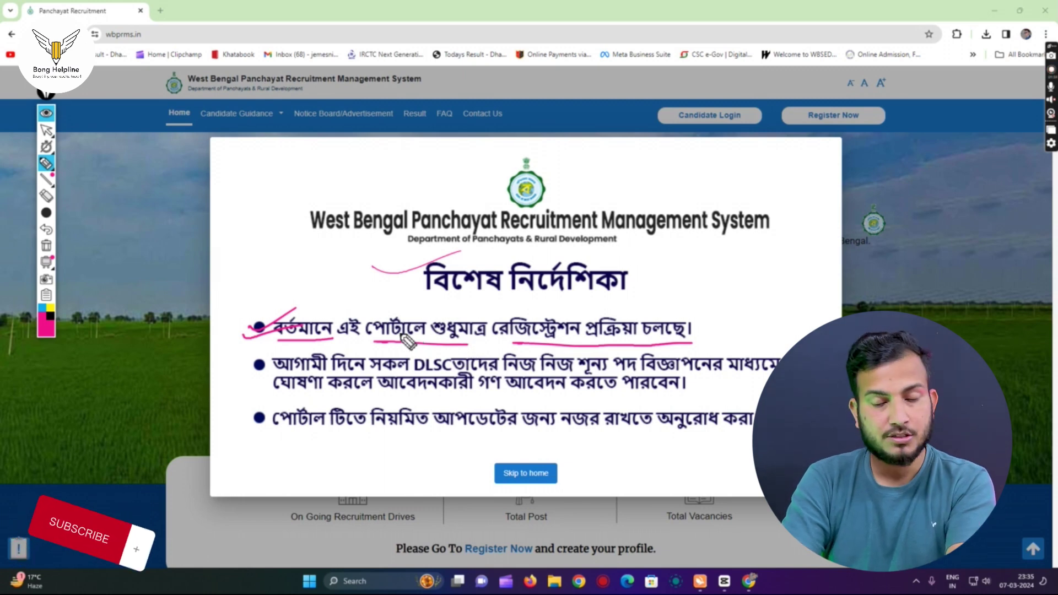
pyautogui.moveTo(242, 351); pyautogui.dragTo(298, 332)
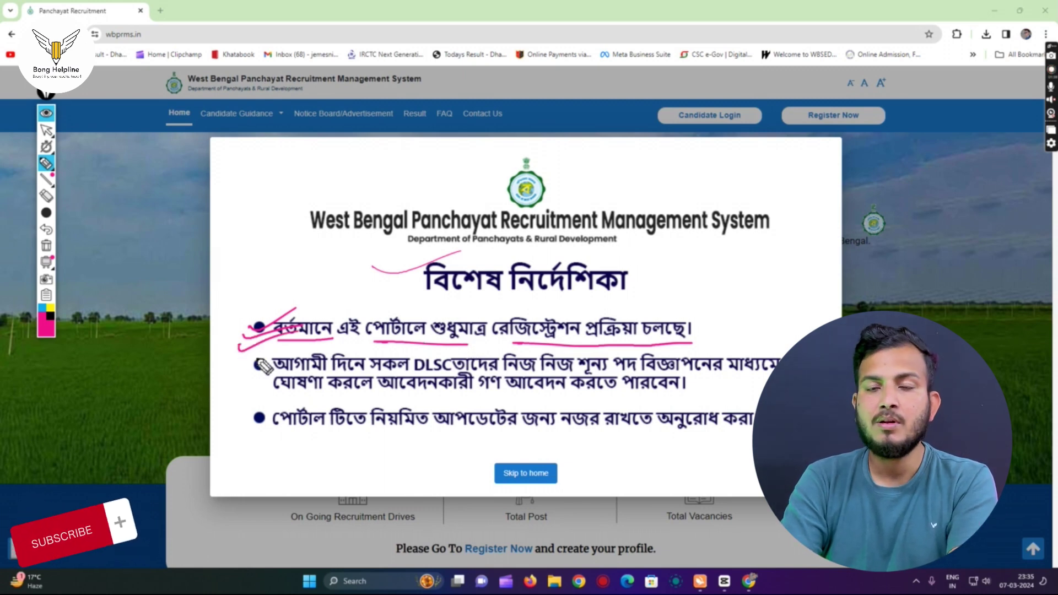
pyautogui.moveTo(237, 374)
pyautogui.mouseDown()
pyautogui.moveTo(307, 351)
pyautogui.moveTo(350, 377)
pyautogui.moveTo(661, 388)
pyautogui.moveTo(634, 380)
pyautogui.moveTo(771, 379)
pyautogui.mouseUp()
pyautogui.moveTo(282, 396)
pyautogui.mouseDown()
pyautogui.moveTo(711, 394)
pyautogui.moveTo(695, 376)
pyautogui.mouseUp()
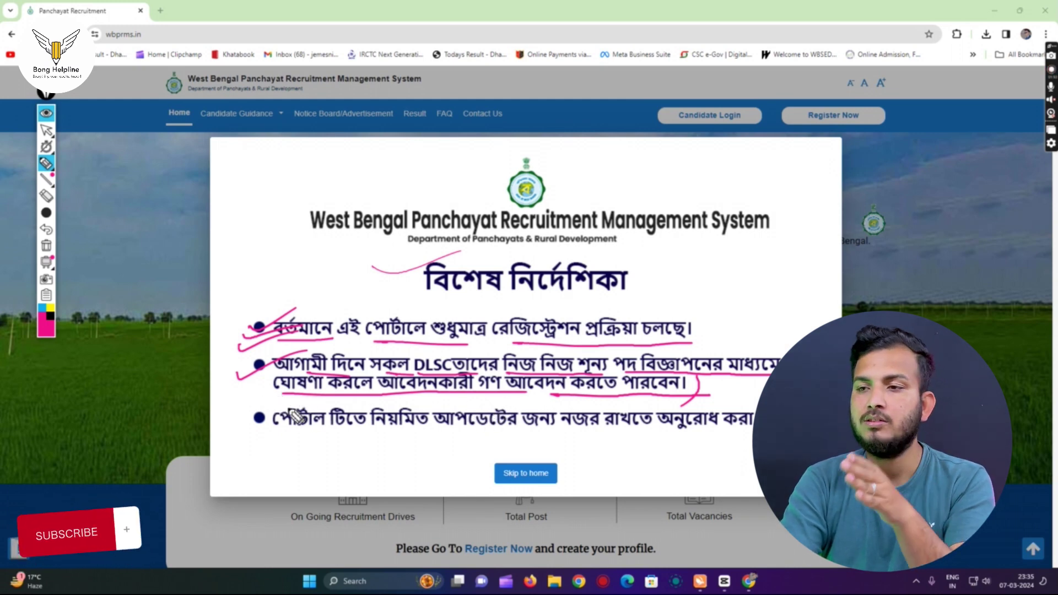
pyautogui.moveTo(244, 426)
pyautogui.mouseDown()
pyautogui.moveTo(301, 410)
pyautogui.moveTo(341, 436)
pyautogui.moveTo(687, 434)
pyautogui.mouseUp()
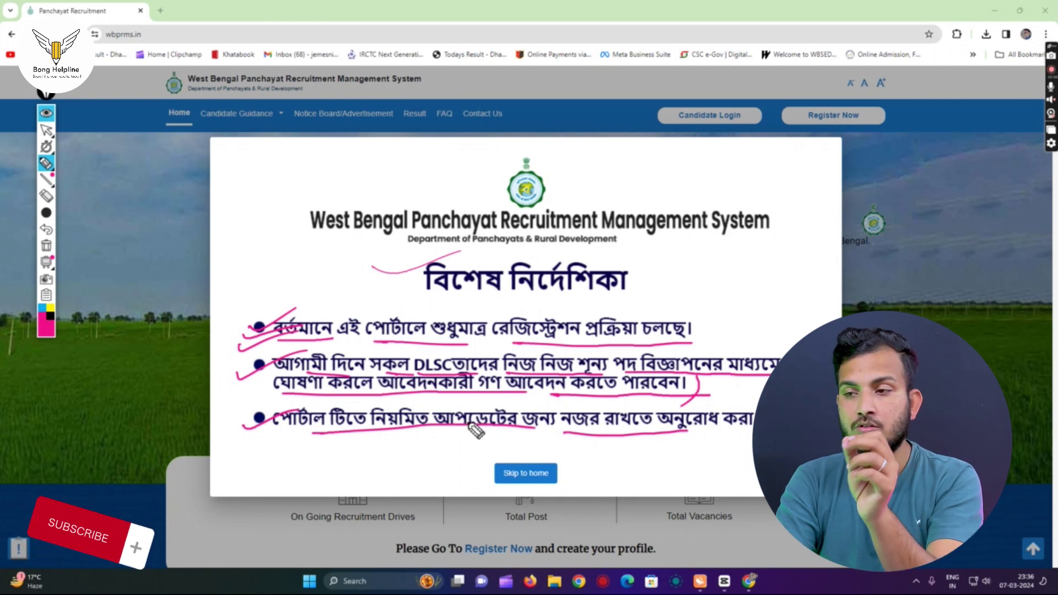
# Clear all pen markings and dismiss the special-instructions notice to reach the portal's home page
pyautogui.click(47, 246)
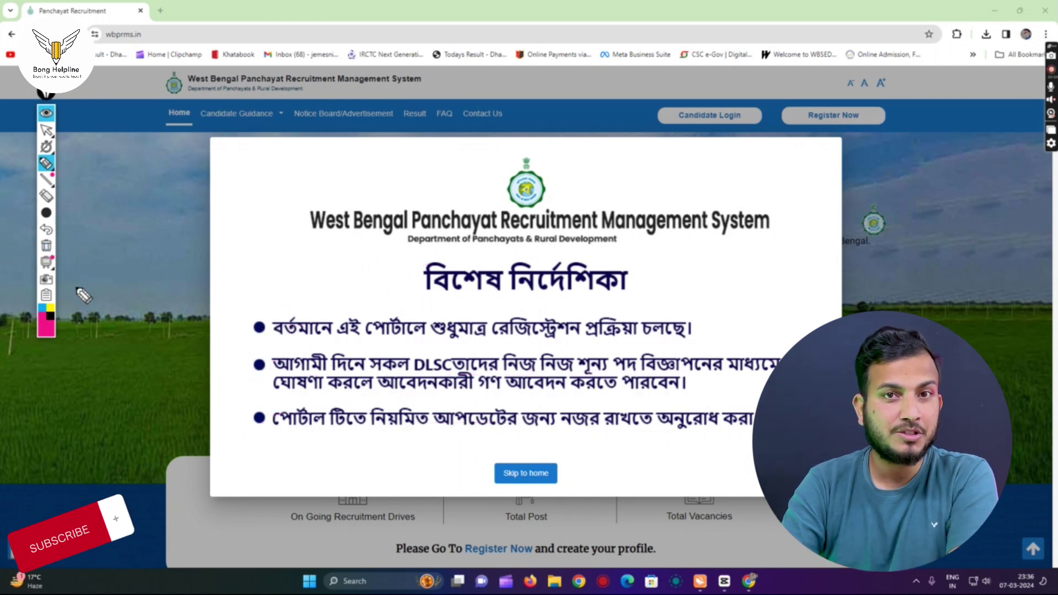
pyautogui.click(48, 131)
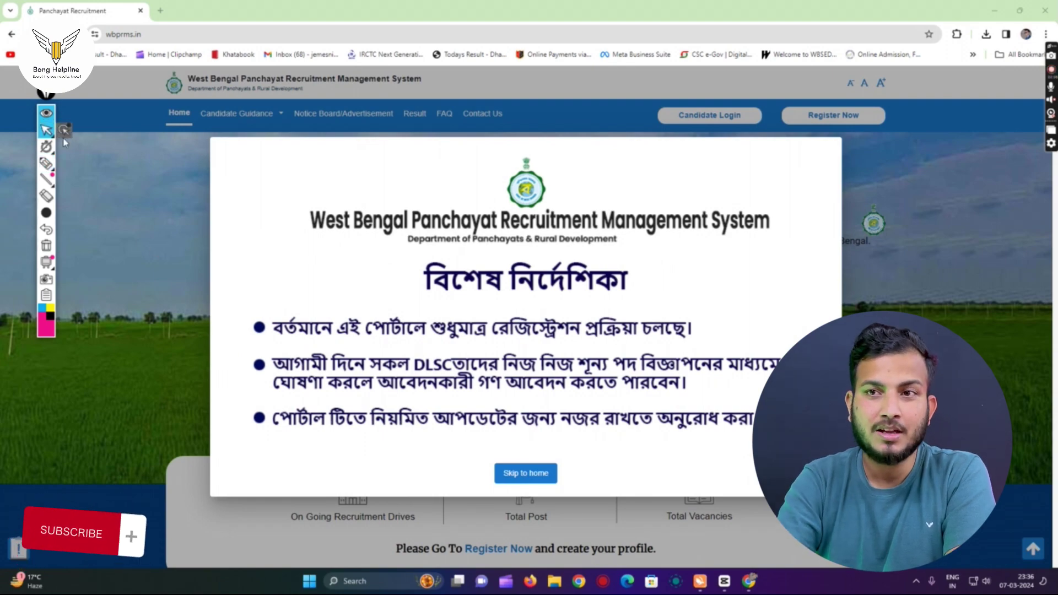
pyautogui.press('Escape')
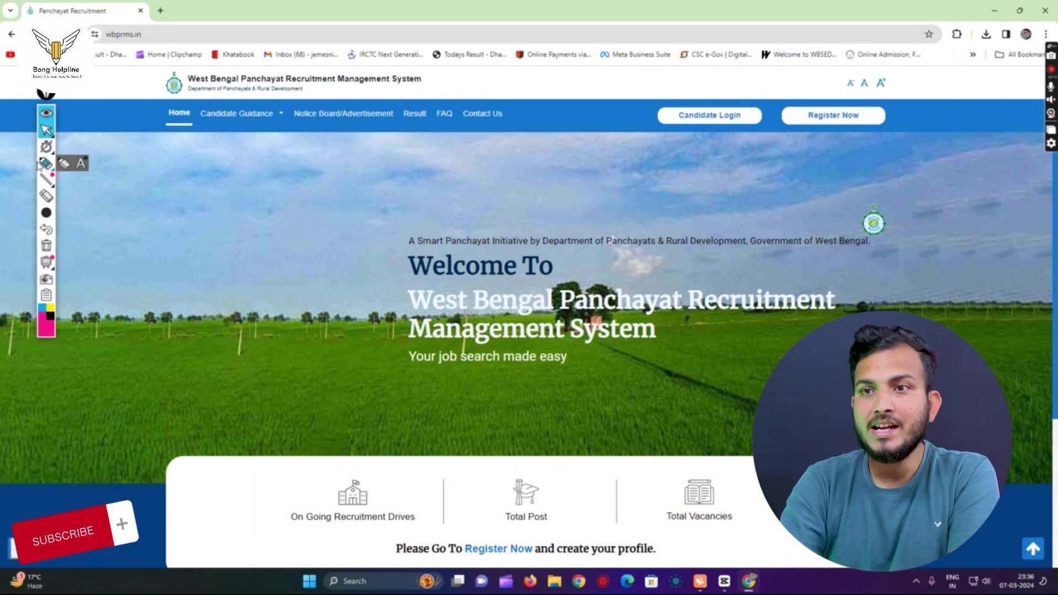
# Mark the Candidate Login and Register Now options with the magenta pen, and return to the normal pointer
pyautogui.click(64, 166)
pyautogui.moveTo(628, 109); pyautogui.dragTo(714, 92)
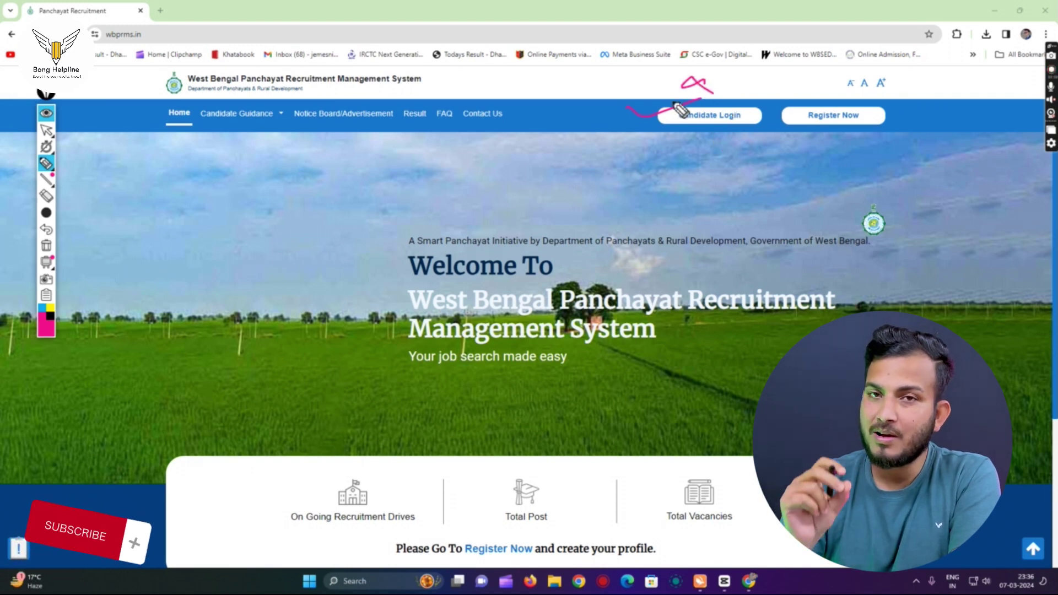
pyautogui.moveTo(779, 104); pyautogui.dragTo(851, 95)
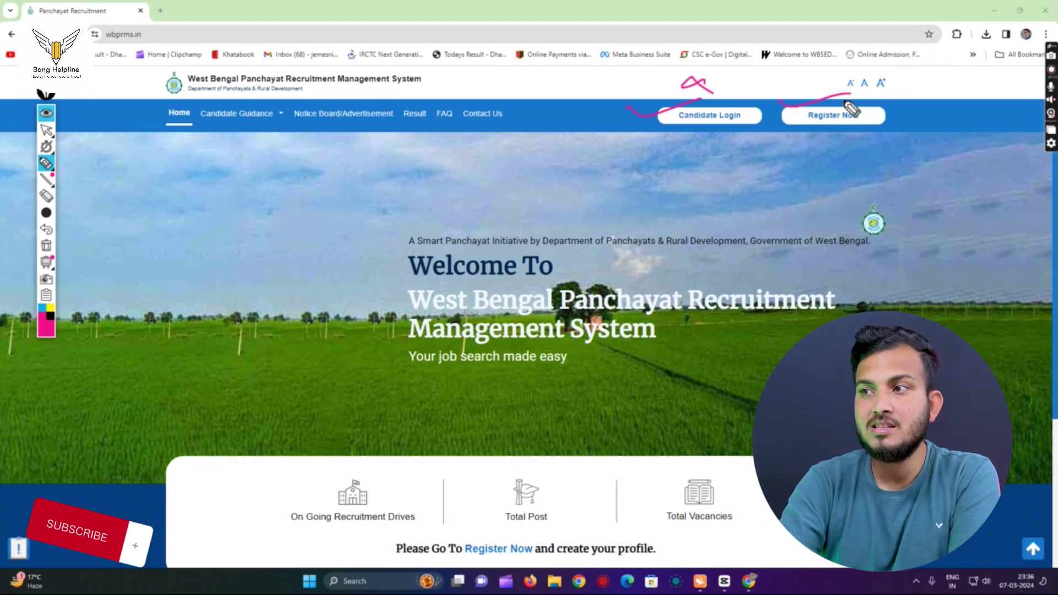
pyautogui.moveTo(788, 102)
pyautogui.mouseDown()
pyautogui.moveTo(719, 86)
pyautogui.moveTo(731, 109)
pyautogui.moveTo(825, 129)
pyautogui.mouseUp()
pyautogui.click(46, 130)
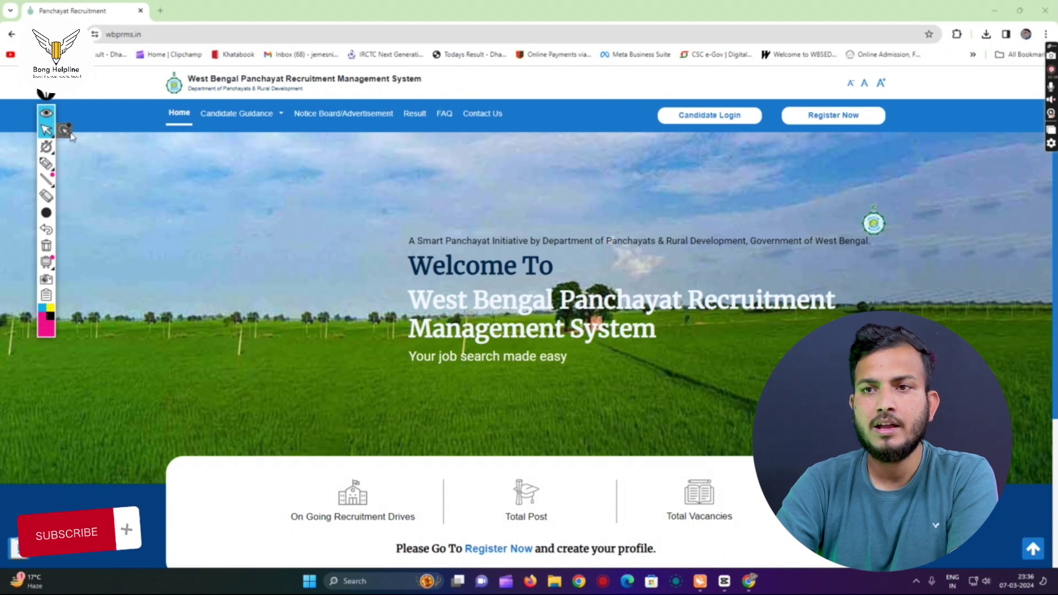
# Open the new candidate registration form and enter the candidate's mobile number
pyautogui.click(834, 114)
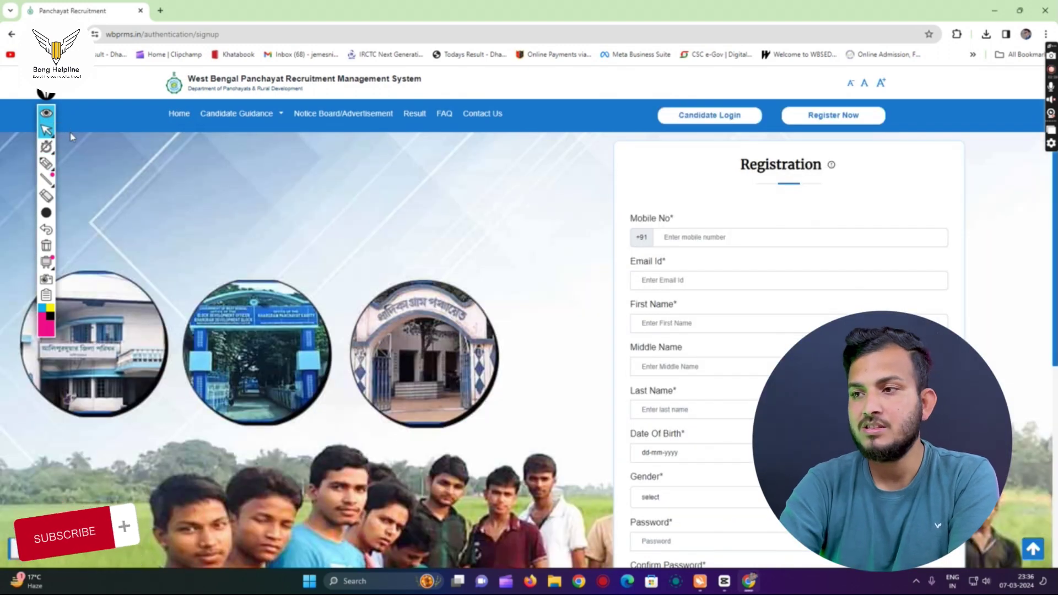
pyautogui.scroll(-1, 71, 137)
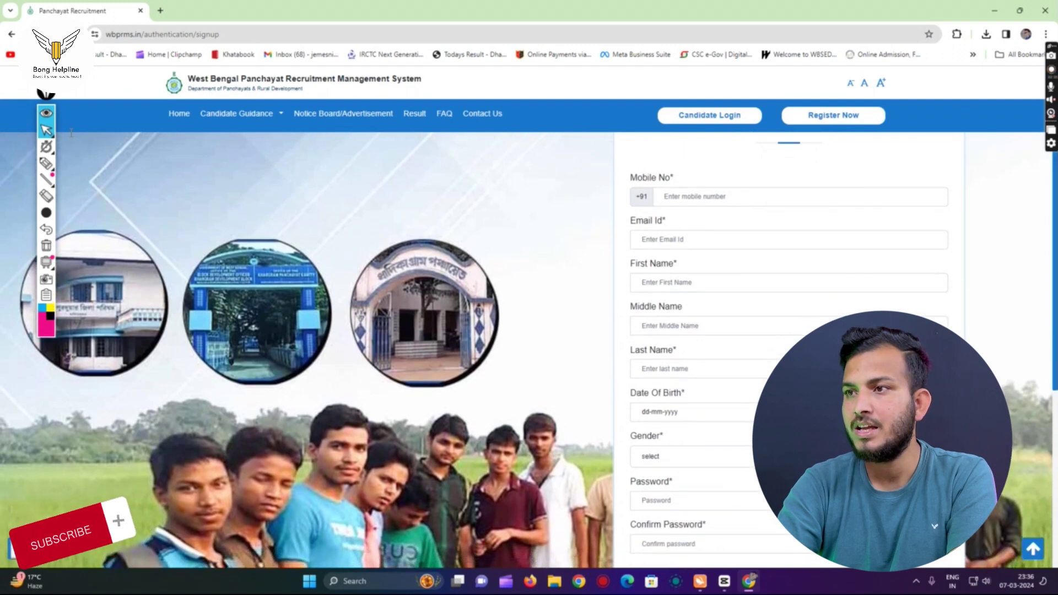
pyautogui.click(694, 196)
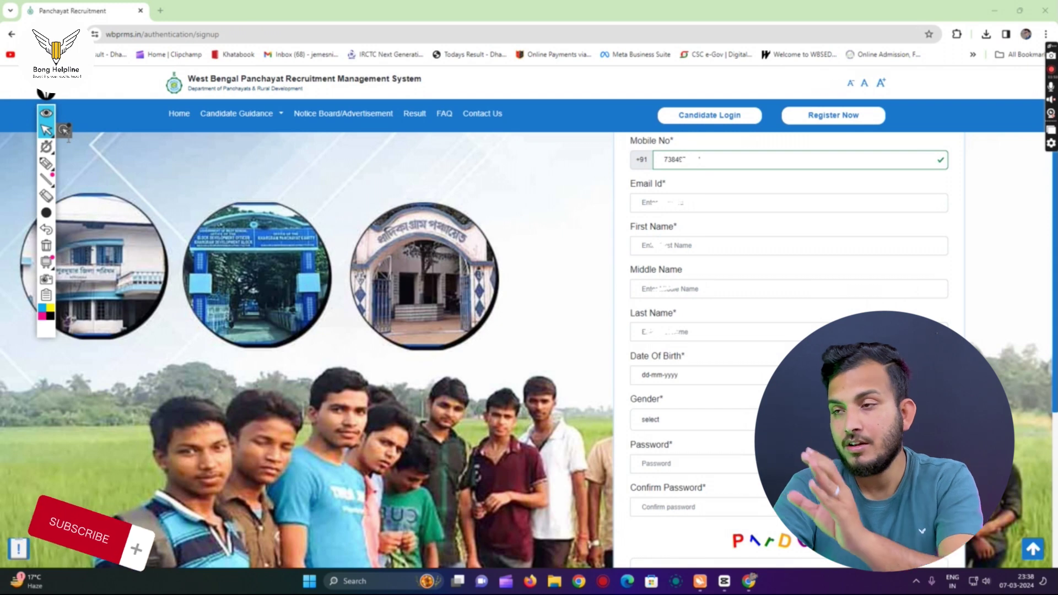
# Paste the candidate's email address and enter the first and last names, leaving the middle name blank
pyautogui.press('Tab')
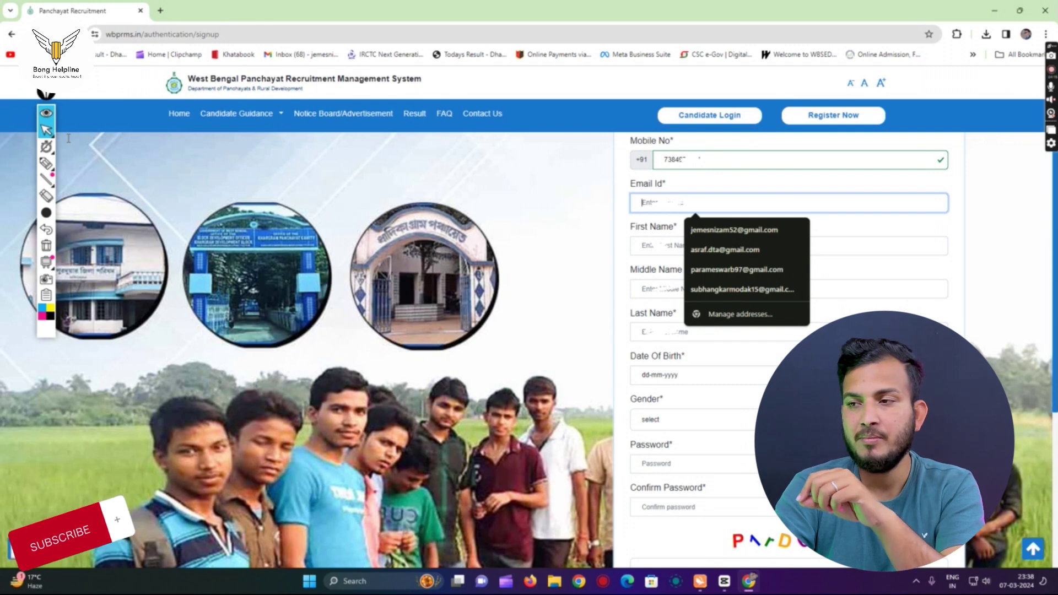
pyautogui.hotkey('ctrl', 'v')
pyautogui.press('Tab')
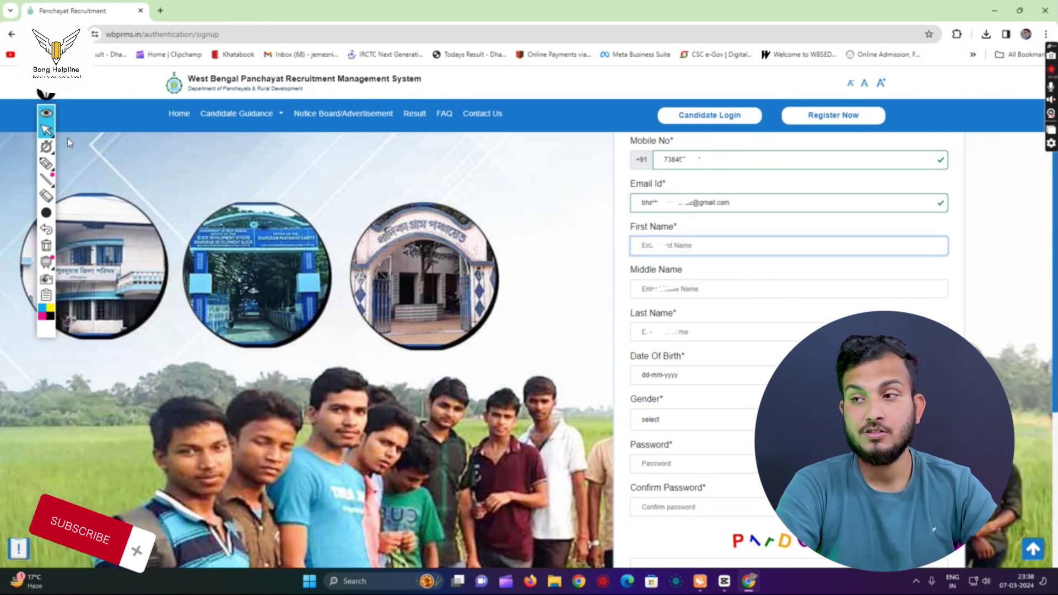
pyautogui.write('RA')
pyautogui.press('Tab')
pyautogui.press('Tab')
pyautogui.write('H')
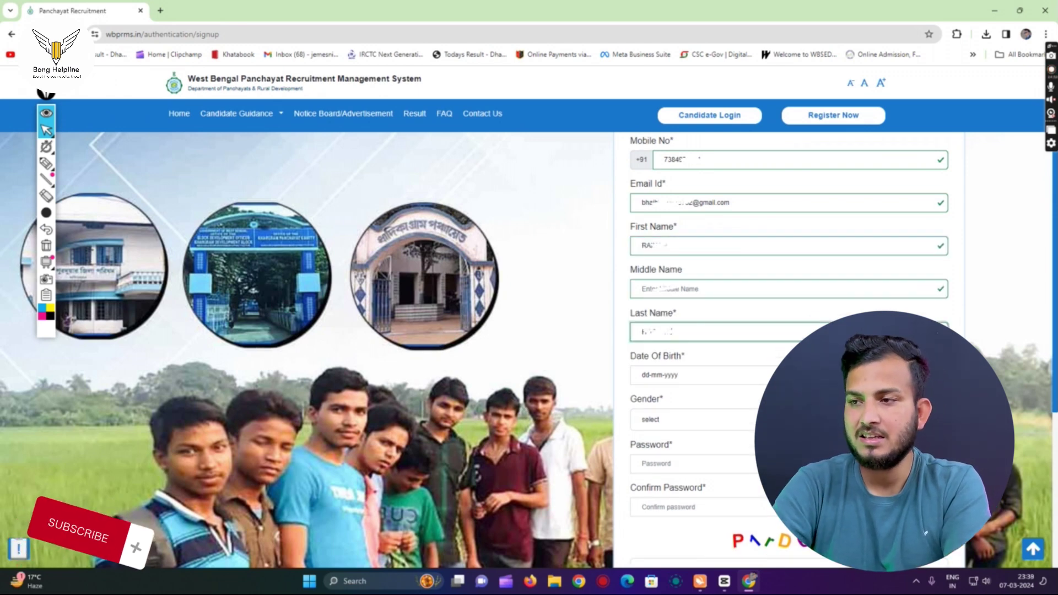
# Choose the candidate's date of birth in the registration form's calendar
pyautogui.press('Tab')
pyautogui.hotkey('alt', 'Down')
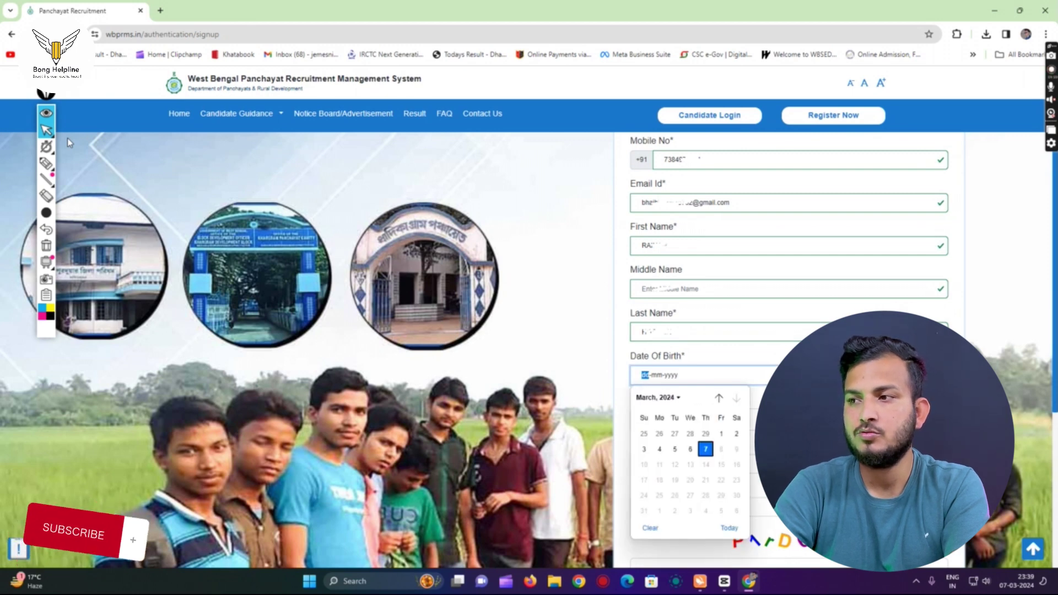
pyautogui.press('Return')
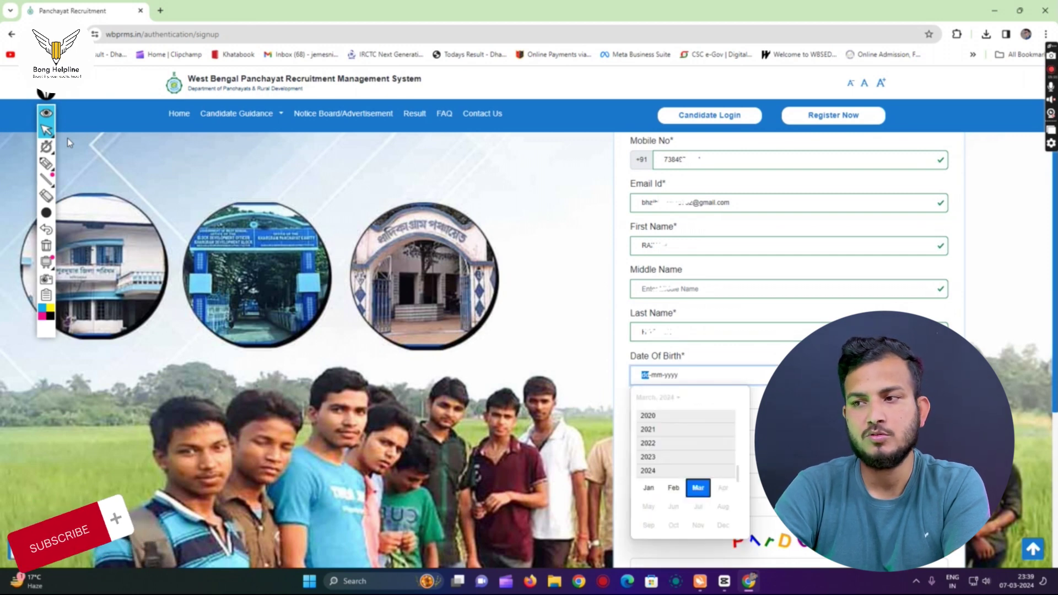
pyautogui.press('Up')
pyautogui.press('Up')
pyautogui.press('Up')
pyautogui.press('Up')
pyautogui.press('Up')
pyautogui.press('Up')
pyautogui.press('Up')
pyautogui.press('Up')
pyautogui.press('Up')
pyautogui.press('Up')
pyautogui.press('Up')
pyautogui.press('Up')
pyautogui.press('Up')
pyautogui.press('Up')
pyautogui.press('Up')
pyautogui.press('Up')
pyautogui.press('Up')
pyautogui.press('Up')
pyautogui.press('Up')
pyautogui.press('Up')
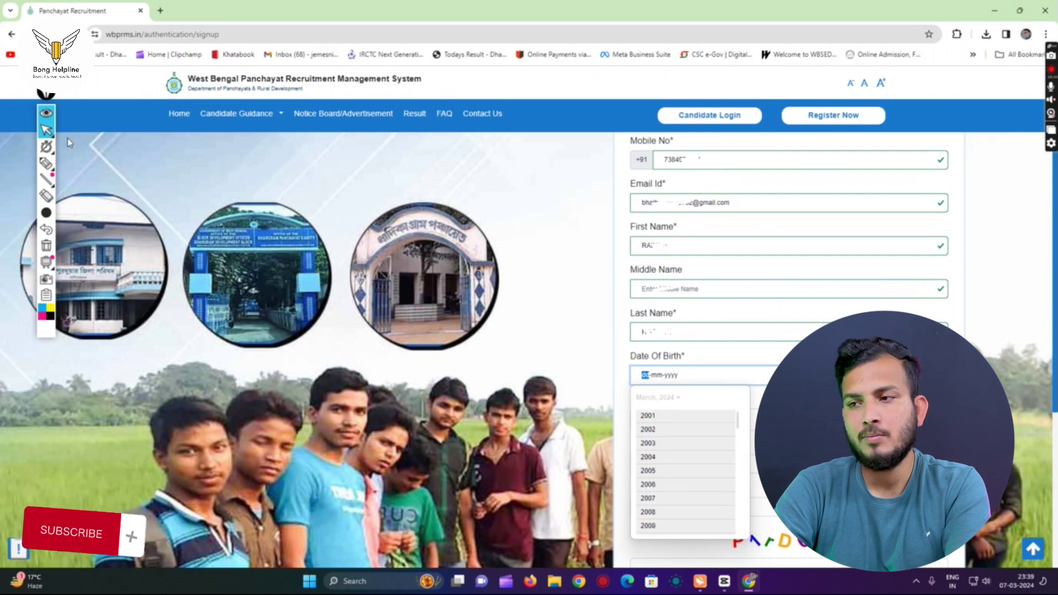
pyautogui.press('Up')
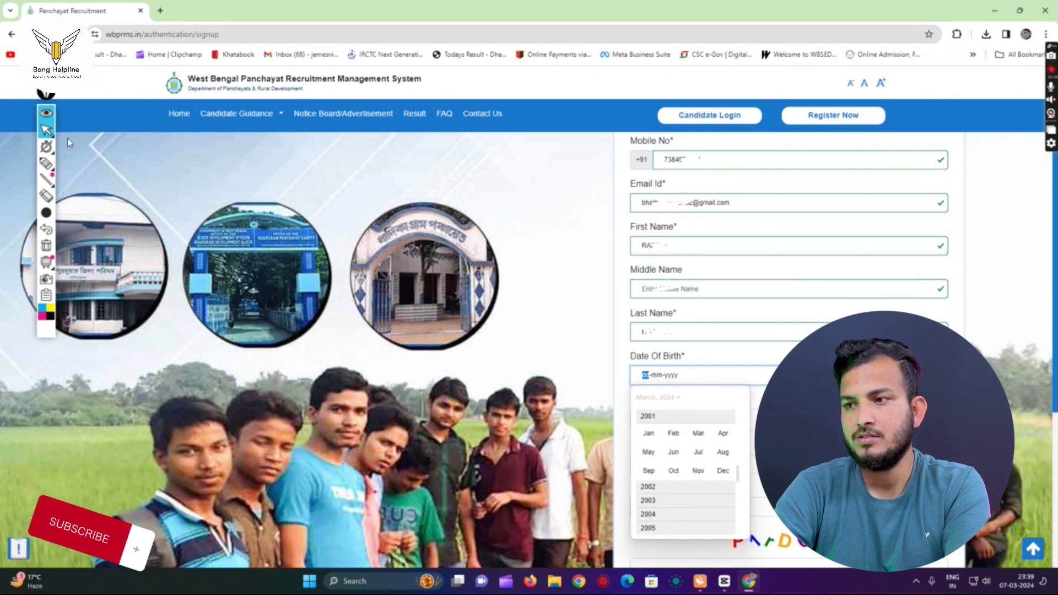
pyautogui.press('Return')
pyautogui.press('Return')
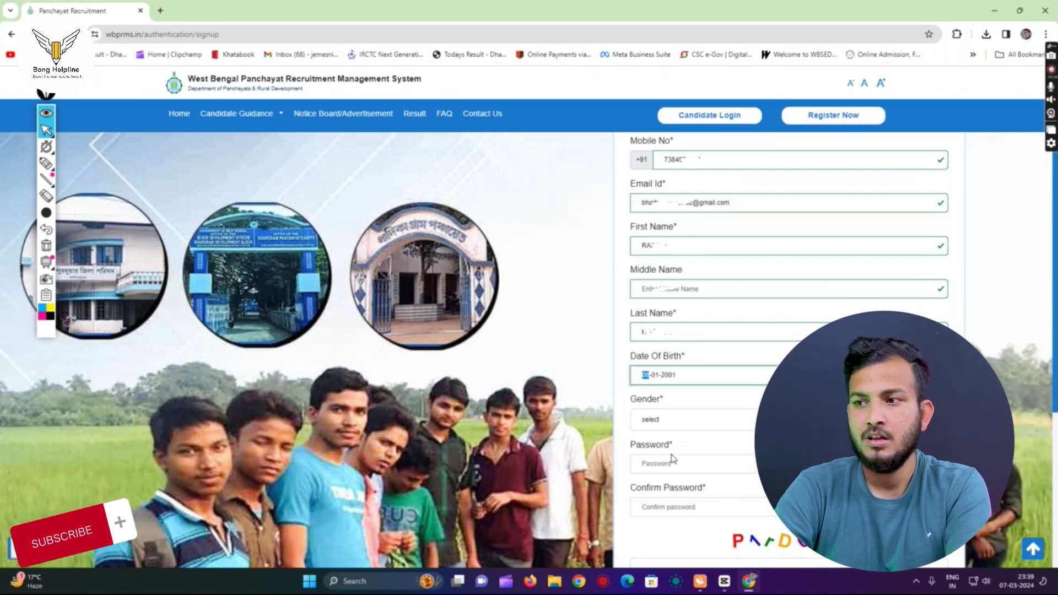
# Set the gender to Male and move on to the password field
pyautogui.press('Tab')
pyautogui.press('space')
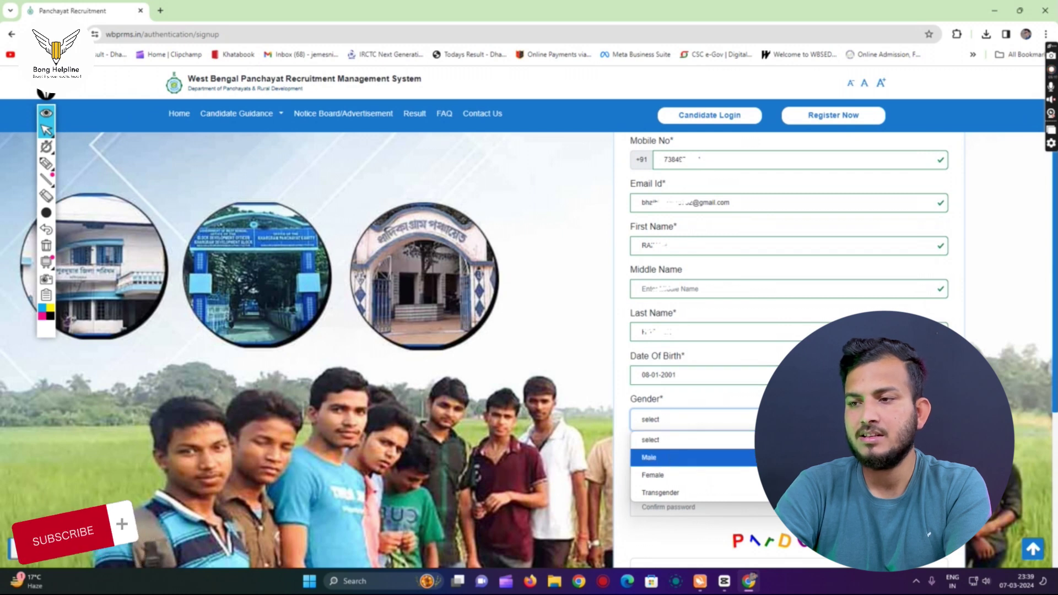
pyautogui.click(672, 456)
pyautogui.click(673, 456)
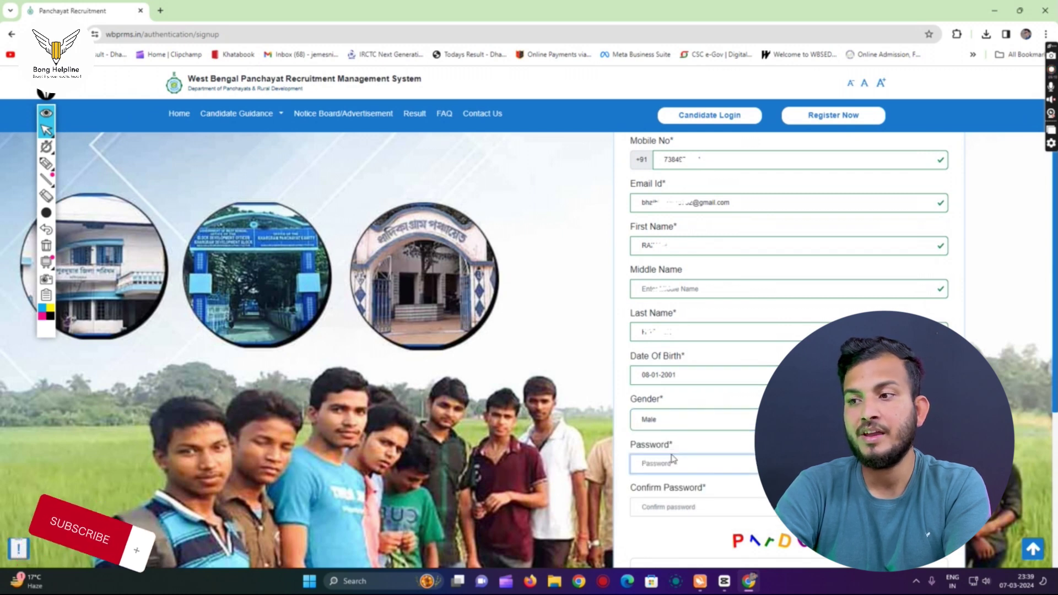
# Tick the Password and Confirm Password fields with the magenta pen, and clear the marks
pyautogui.click(46, 163)
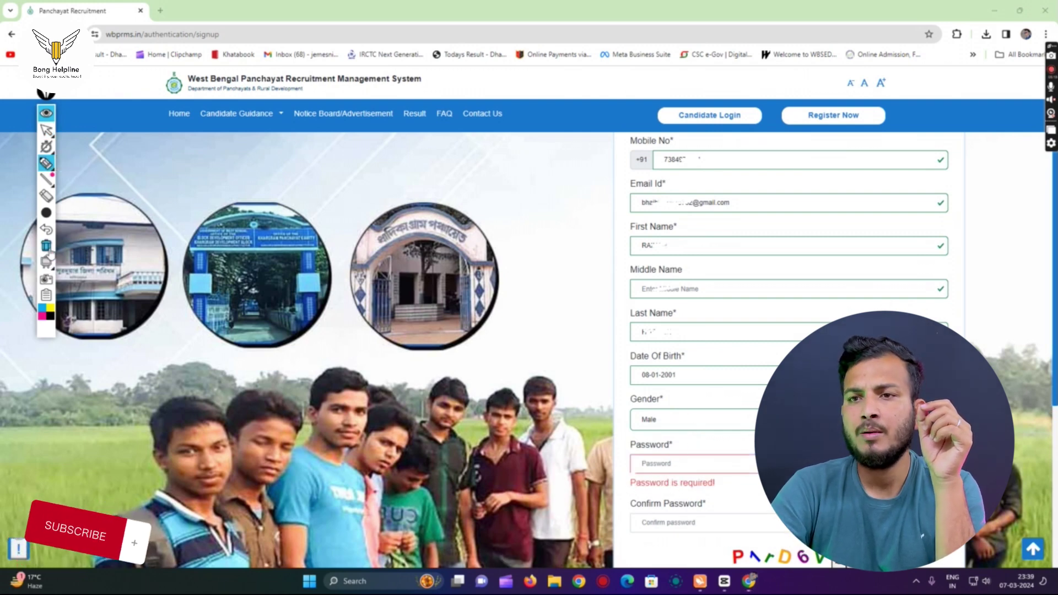
pyautogui.click(42, 316)
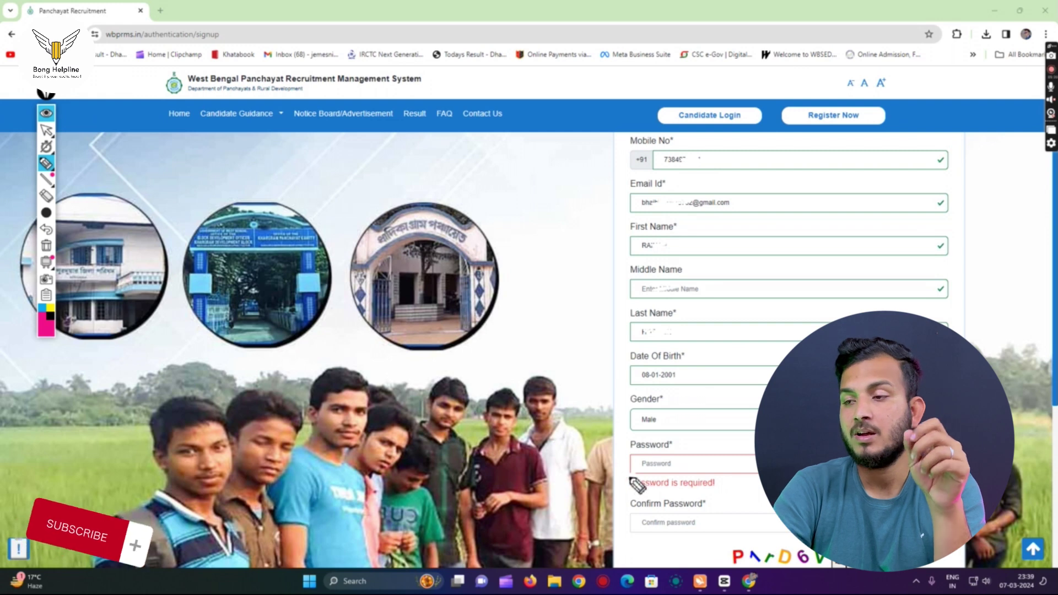
pyautogui.moveTo(619, 489); pyautogui.dragTo(656, 496)
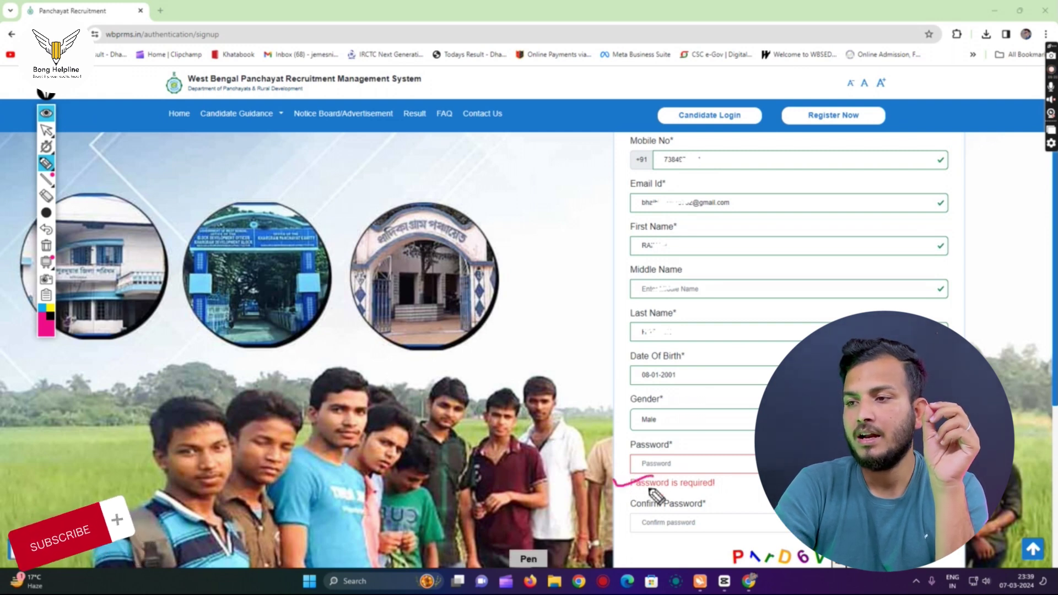
pyautogui.moveTo(619, 533); pyautogui.dragTo(649, 518)
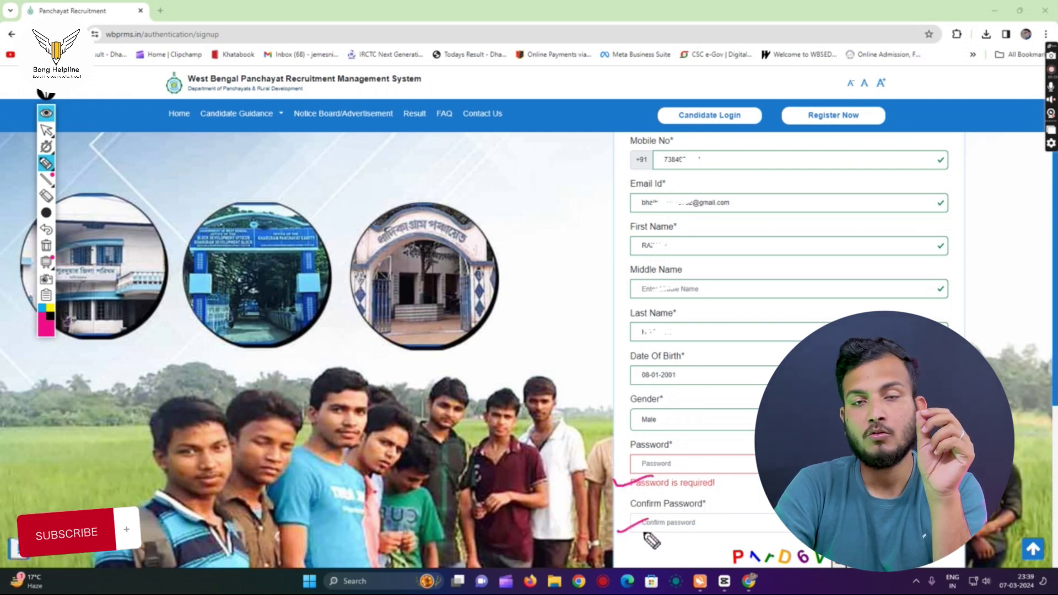
pyautogui.click(648, 523)
pyautogui.click(638, 484)
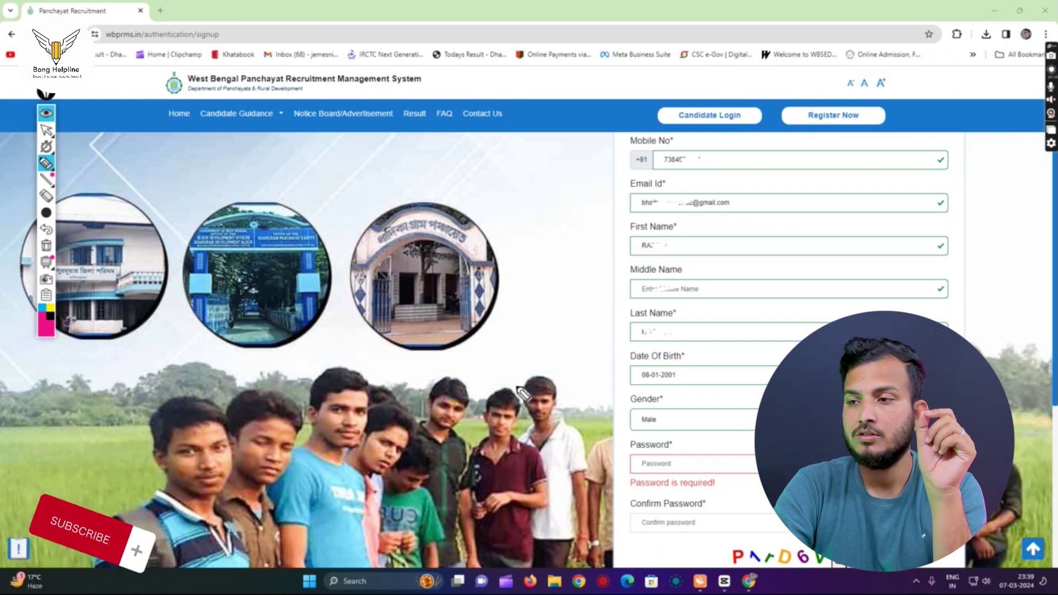
# Fill in the account password, its confirmation and the captcha code, and submit the registration form
pyautogui.click(46, 130)
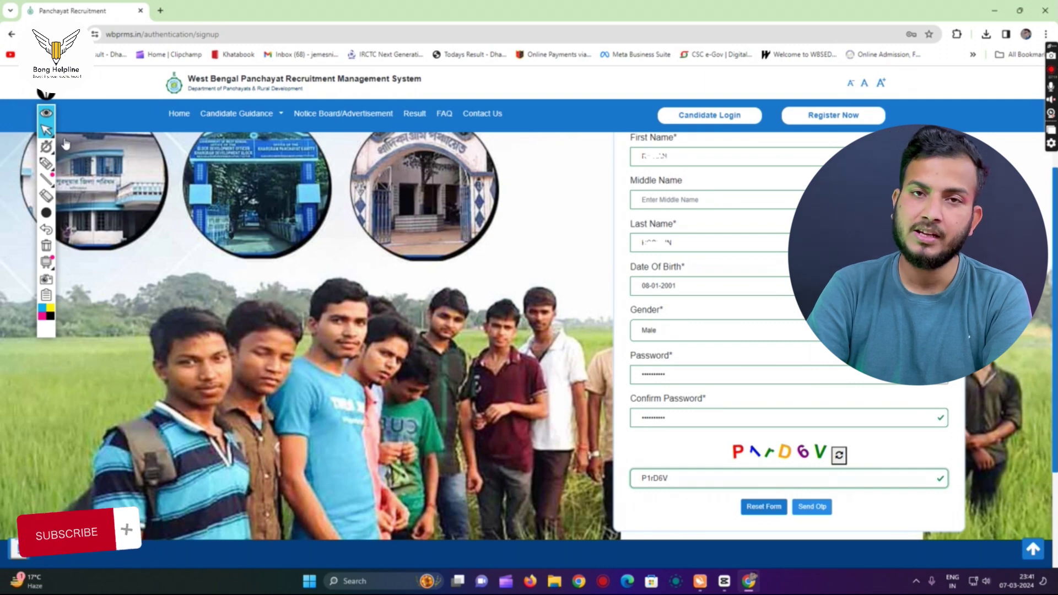
pyautogui.press('Return')
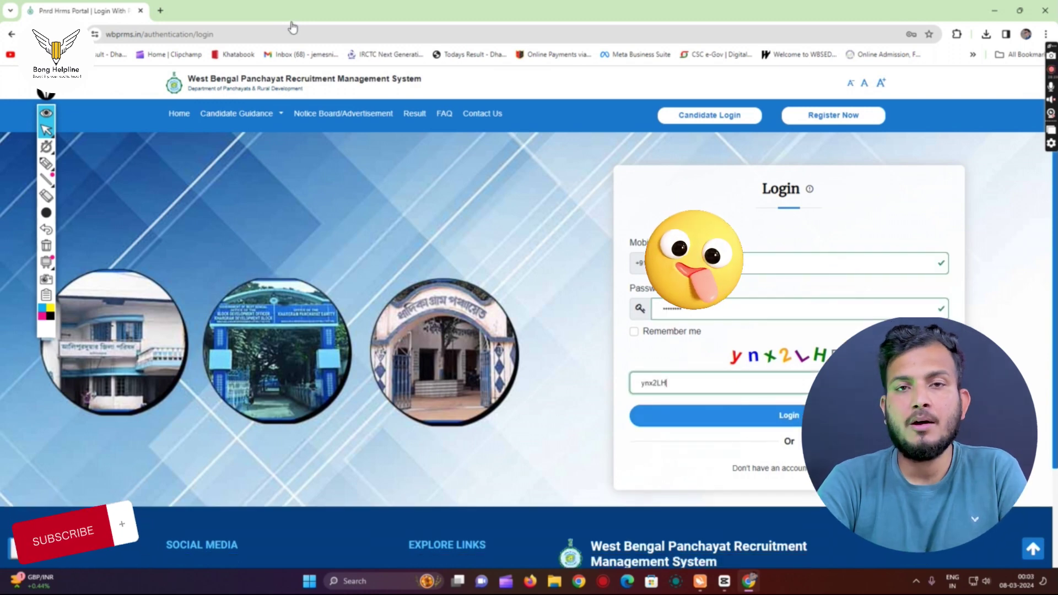
# Log in to the candidate account and circle the profile details on the dashboard with the magenta pen
pyautogui.press('Return')
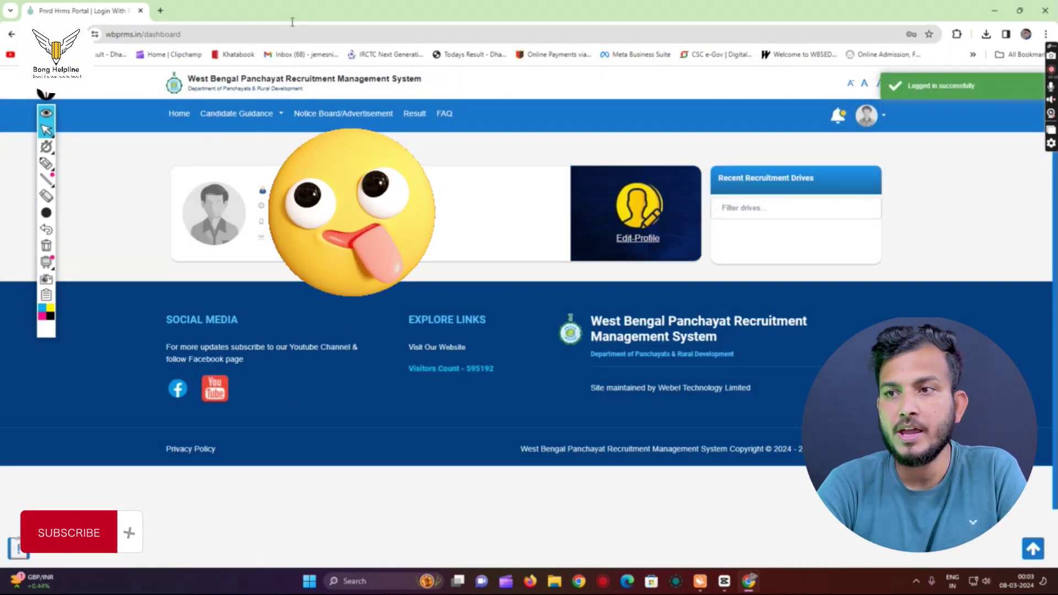
pyautogui.click(47, 163)
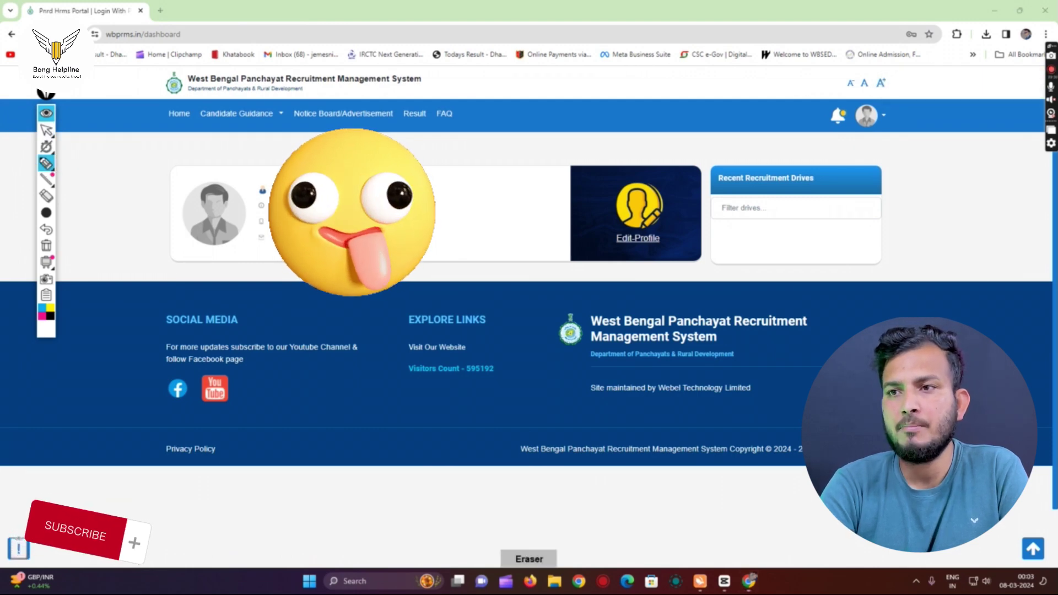
pyautogui.click(42, 316)
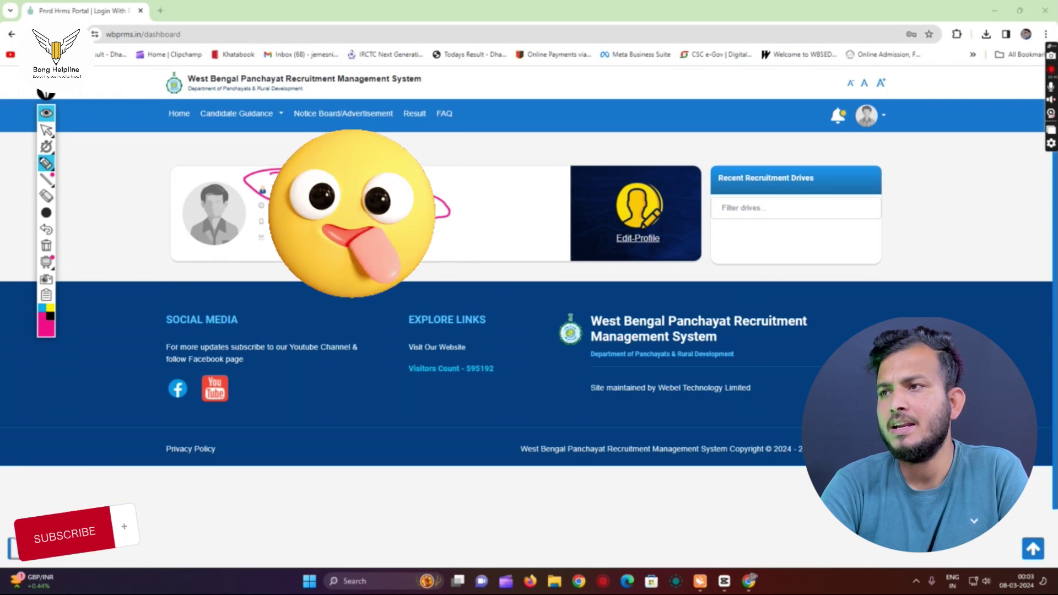
# Tick beside the dashboard's profile details with the magenta pen, open Edit-Profile, and clear the pen marks
pyautogui.moveTo(472, 214); pyautogui.dragTo(521, 178)
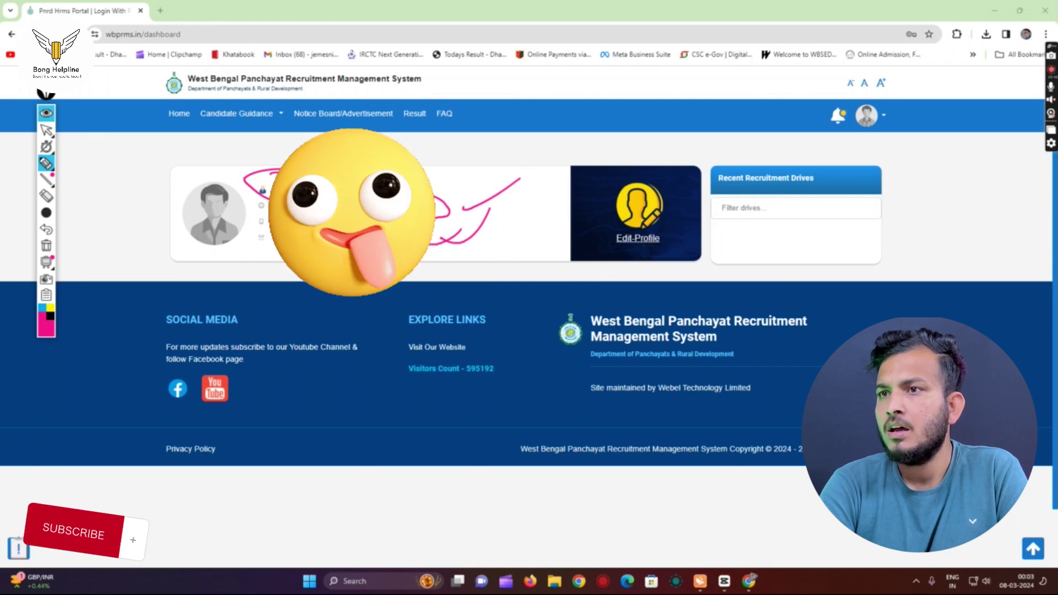
pyautogui.click(46, 130)
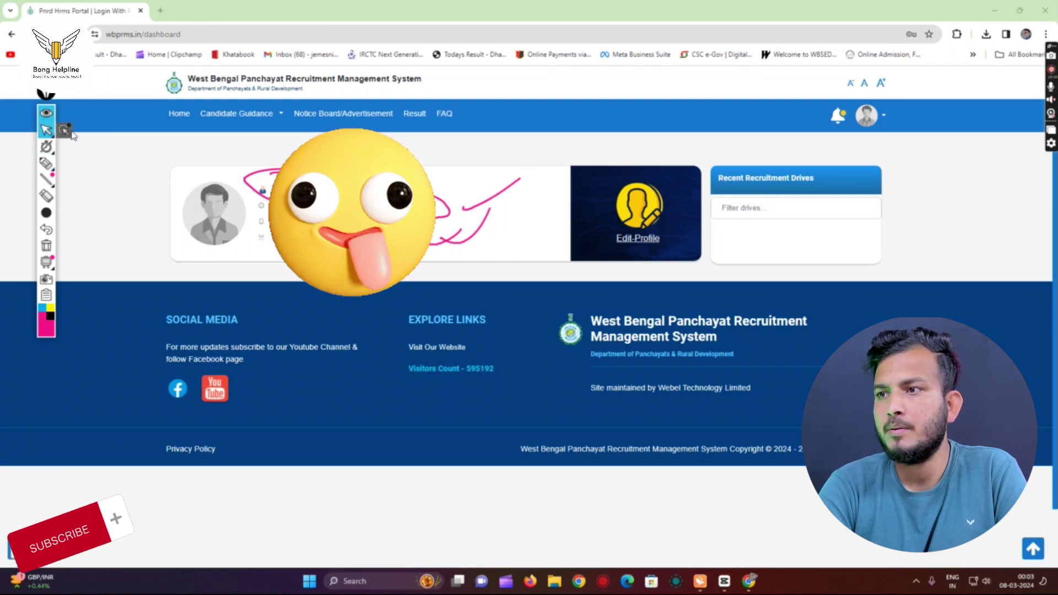
pyautogui.click(638, 238)
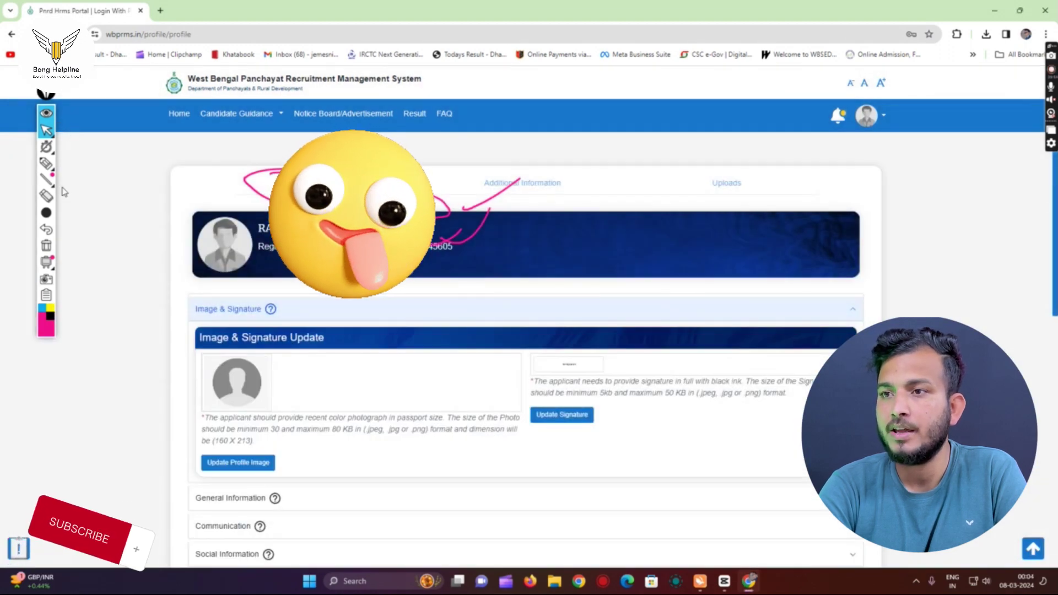
pyautogui.click(47, 248)
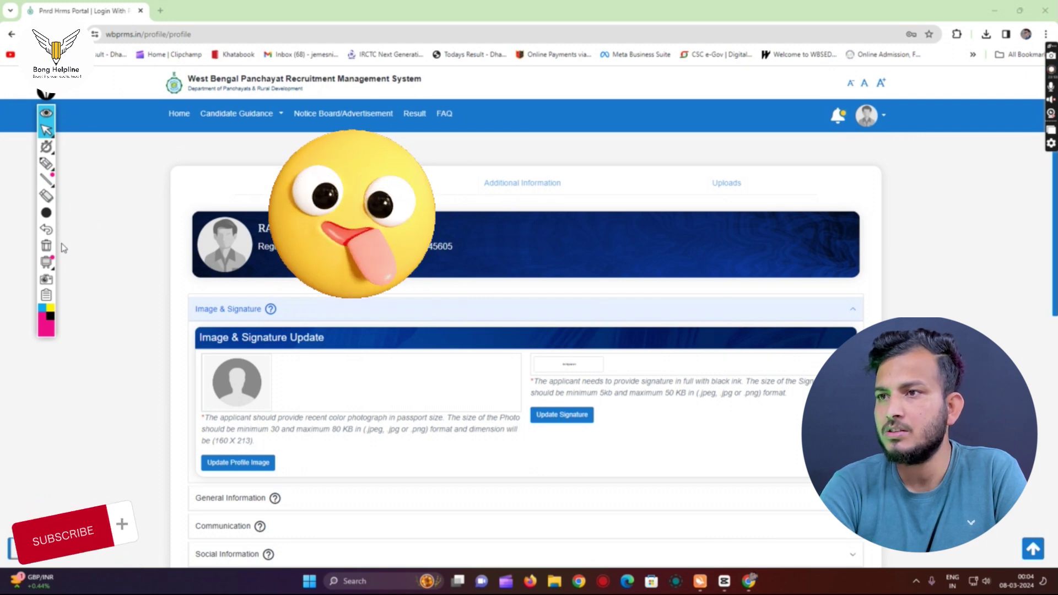
# Circle the Additional Information and Uploads headings on the profile page with the magenta pen, and clear the marks
pyautogui.click(47, 163)
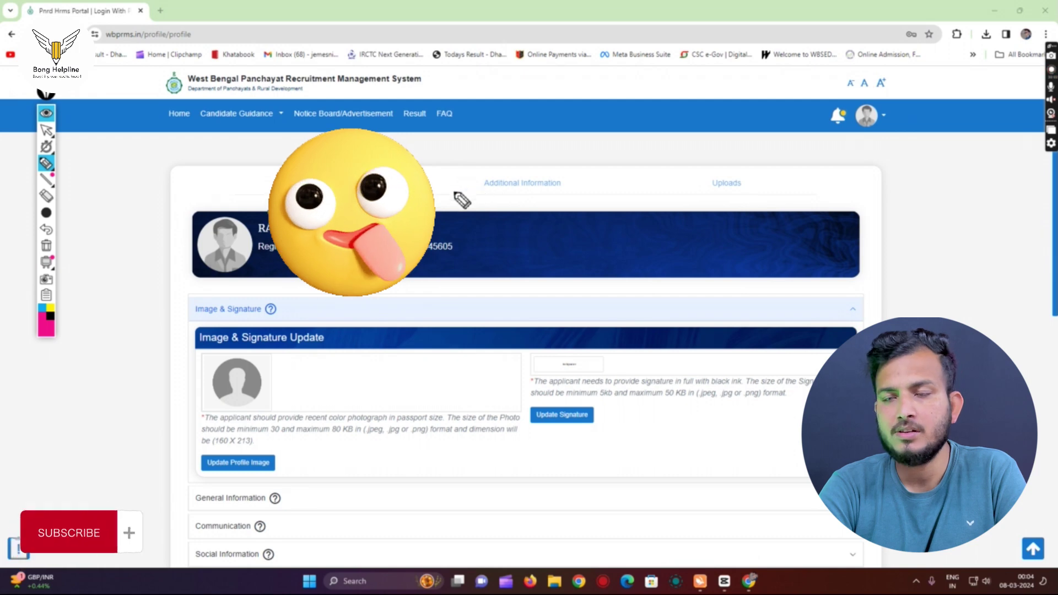
pyautogui.moveTo(480, 175)
pyautogui.mouseDown()
pyautogui.moveTo(534, 171)
pyautogui.moveTo(556, 199)
pyautogui.moveTo(507, 173)
pyautogui.mouseUp()
pyautogui.moveTo(709, 184); pyautogui.dragTo(750, 204)
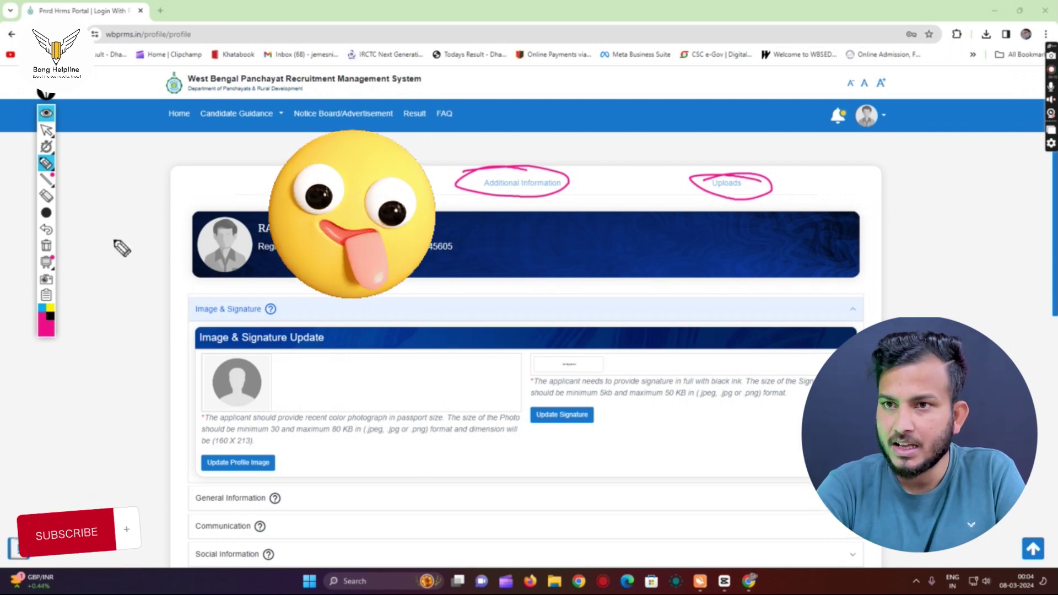
pyautogui.click(46, 245)
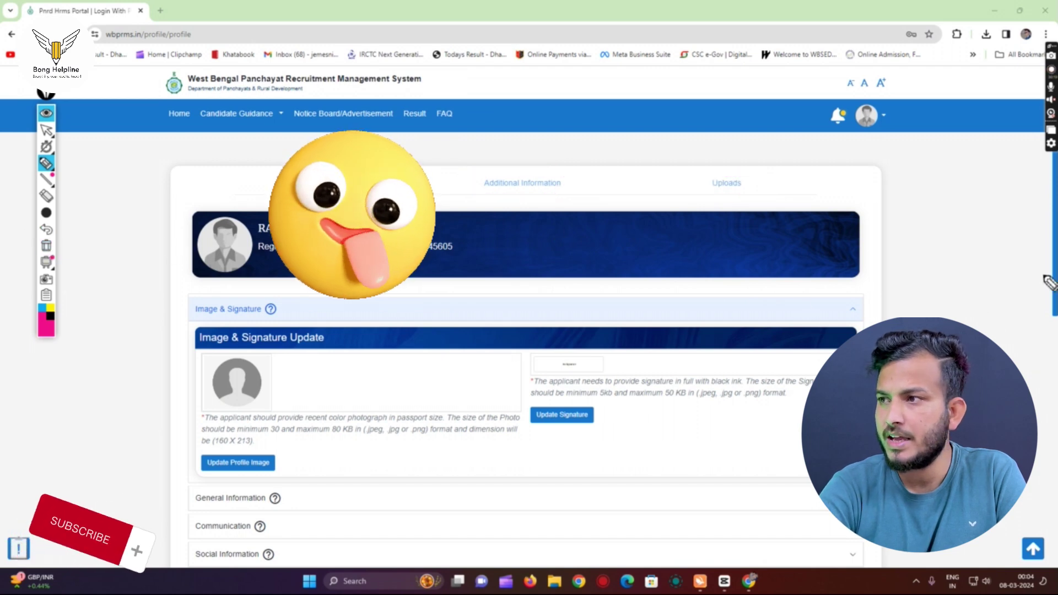
pyautogui.click(47, 131)
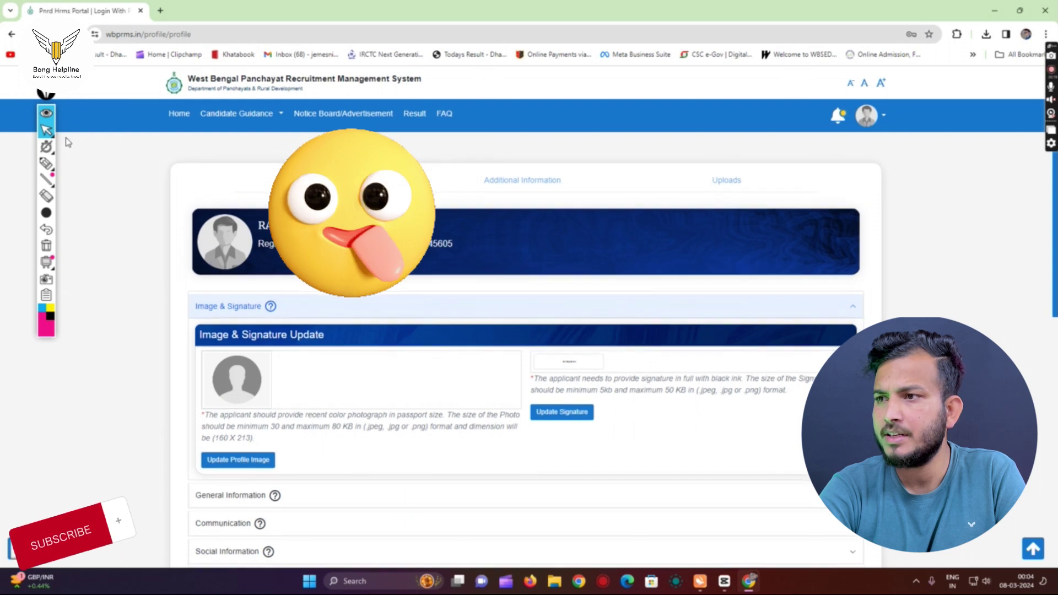
# Underline the photo and signature size and format requirements under Image & Signature Update, and mark both preview boxes with the magenta pen
pyautogui.scroll(-1, 67, 142)
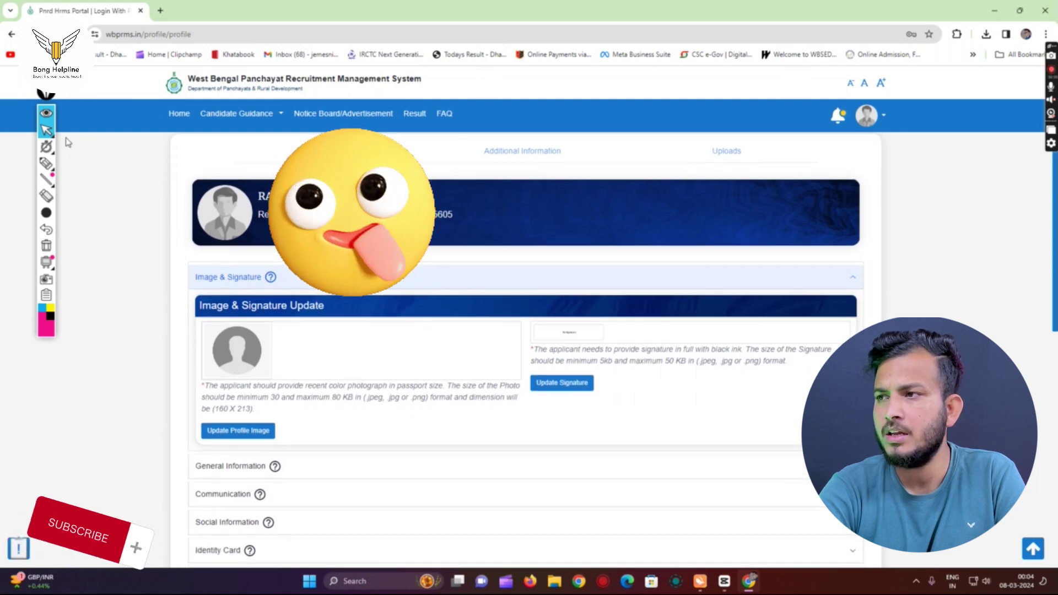
pyautogui.scroll(-2, 67, 142)
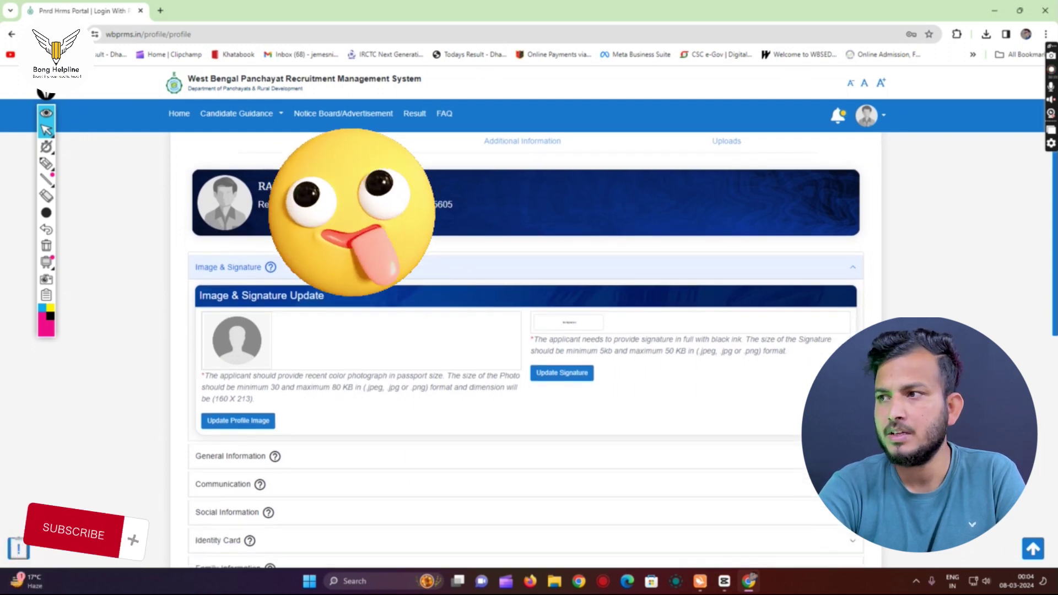
pyautogui.click(46, 163)
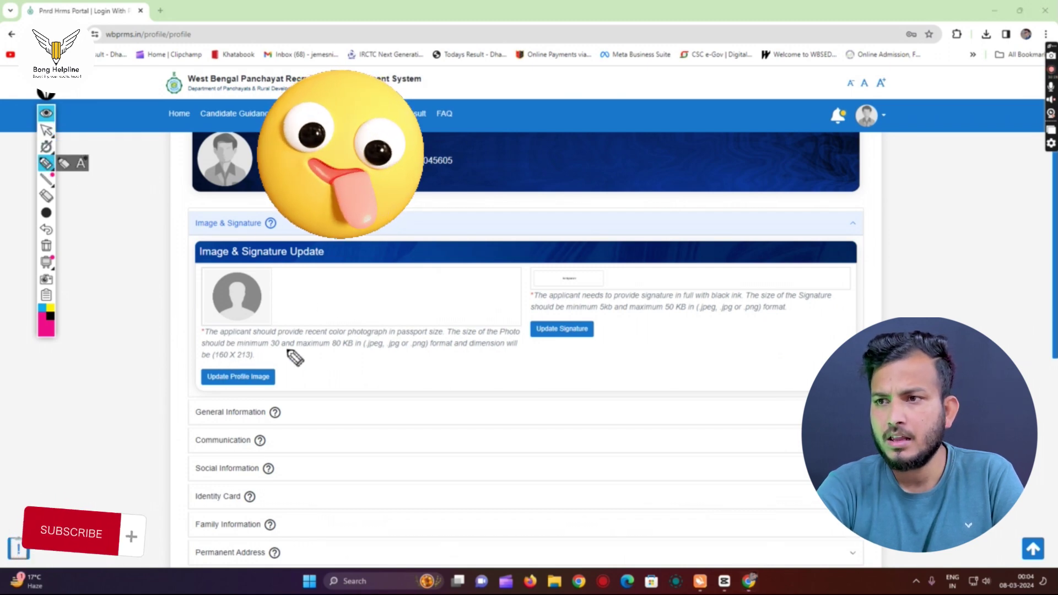
pyautogui.moveTo(270, 348); pyautogui.dragTo(398, 353)
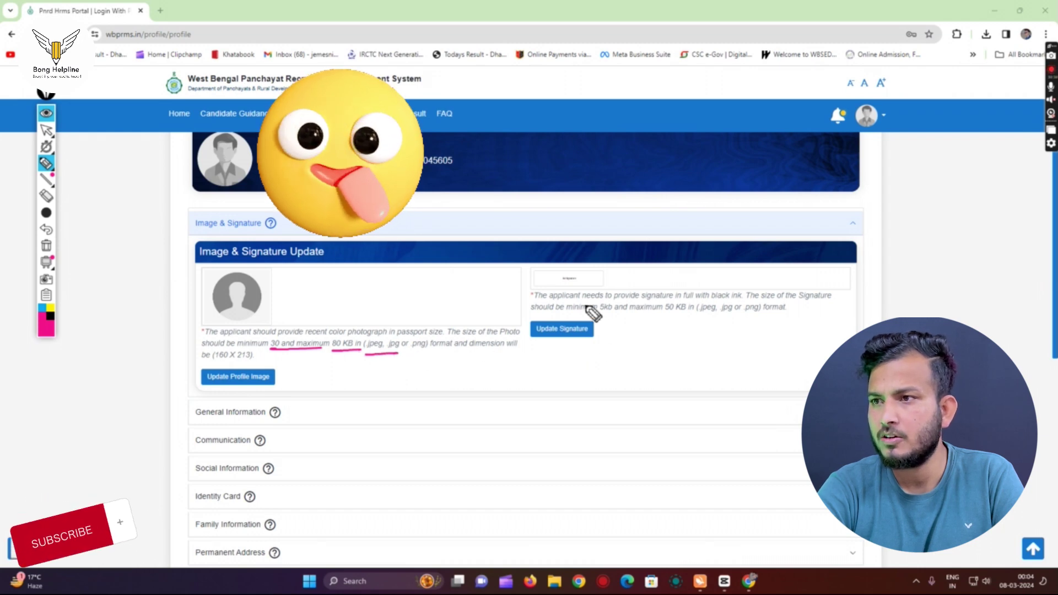
pyautogui.moveTo(605, 282)
pyautogui.mouseDown()
pyautogui.moveTo(670, 276)
pyautogui.moveTo(741, 299)
pyautogui.moveTo(692, 334)
pyautogui.mouseUp()
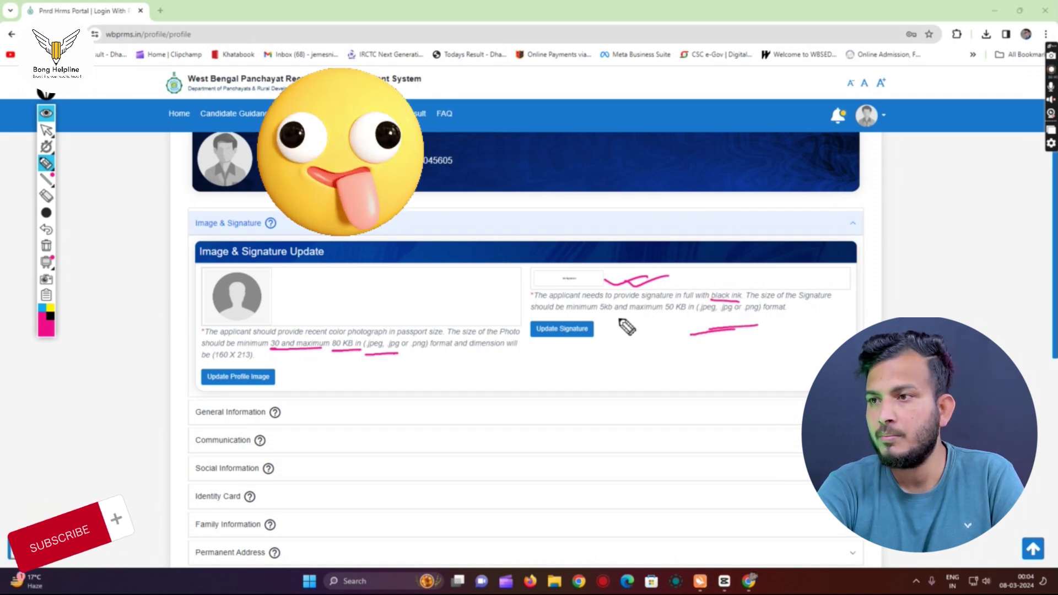
pyautogui.moveTo(606, 317); pyautogui.dragTo(780, 317)
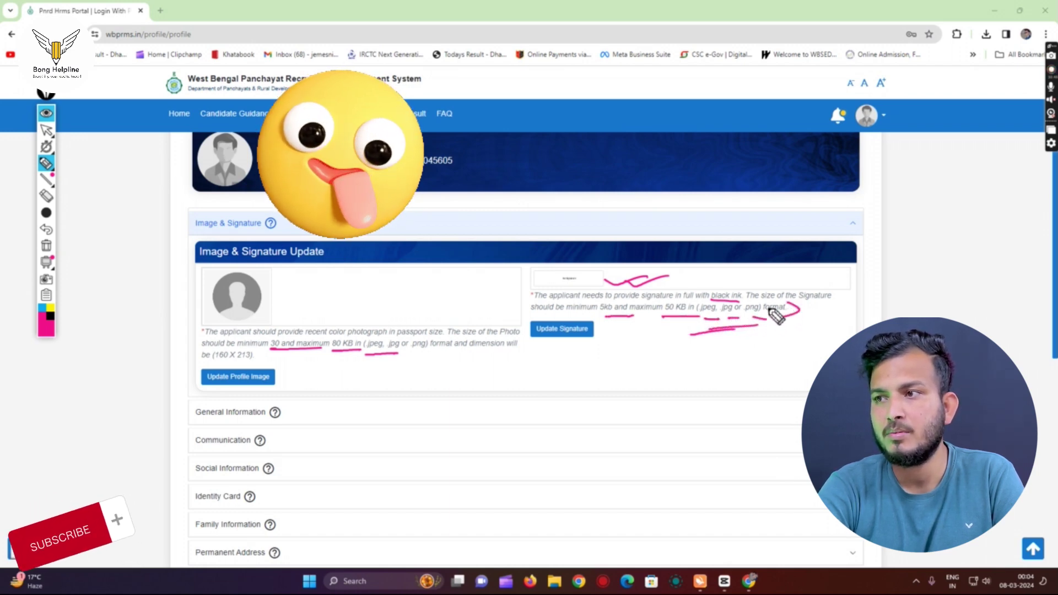
pyautogui.moveTo(405, 355); pyautogui.dragTo(445, 353)
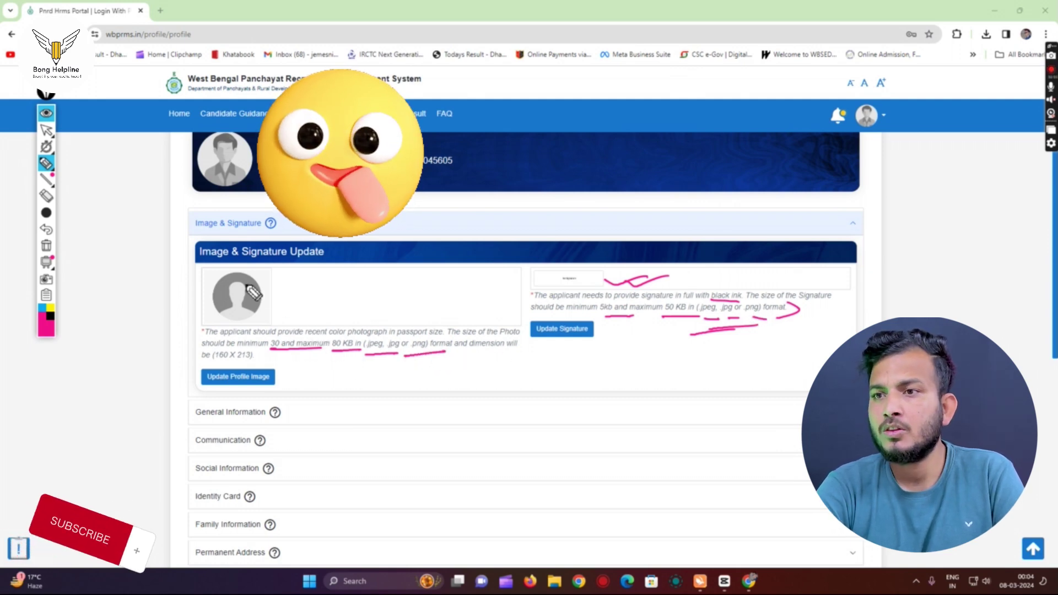
pyautogui.moveTo(315, 280); pyautogui.dragTo(287, 282)
pyautogui.moveTo(603, 269); pyautogui.dragTo(607, 282)
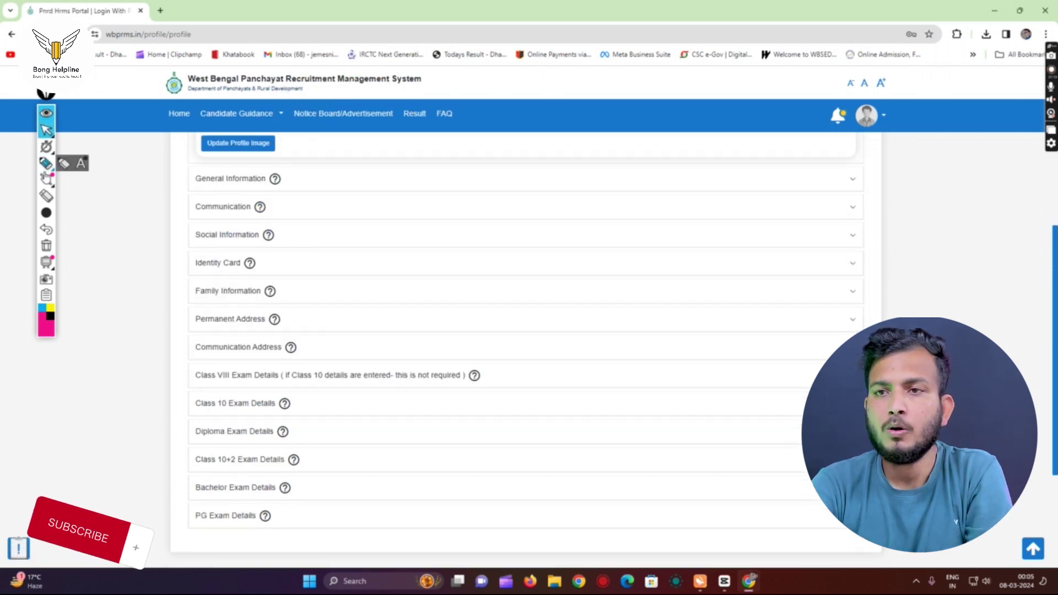
# Tick each profile section from General Information through Communication Address with the magenta pen
pyautogui.click(46, 130)
pyautogui.scroll(-4, 386, 275)
pyautogui.click(47, 163)
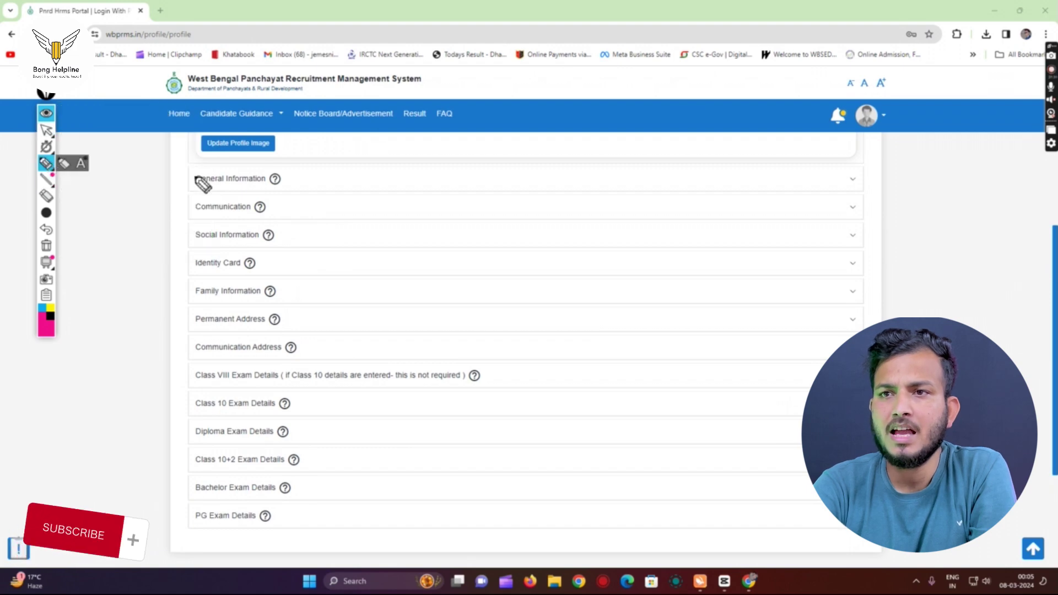
pyautogui.moveTo(156, 180); pyautogui.dragTo(203, 172)
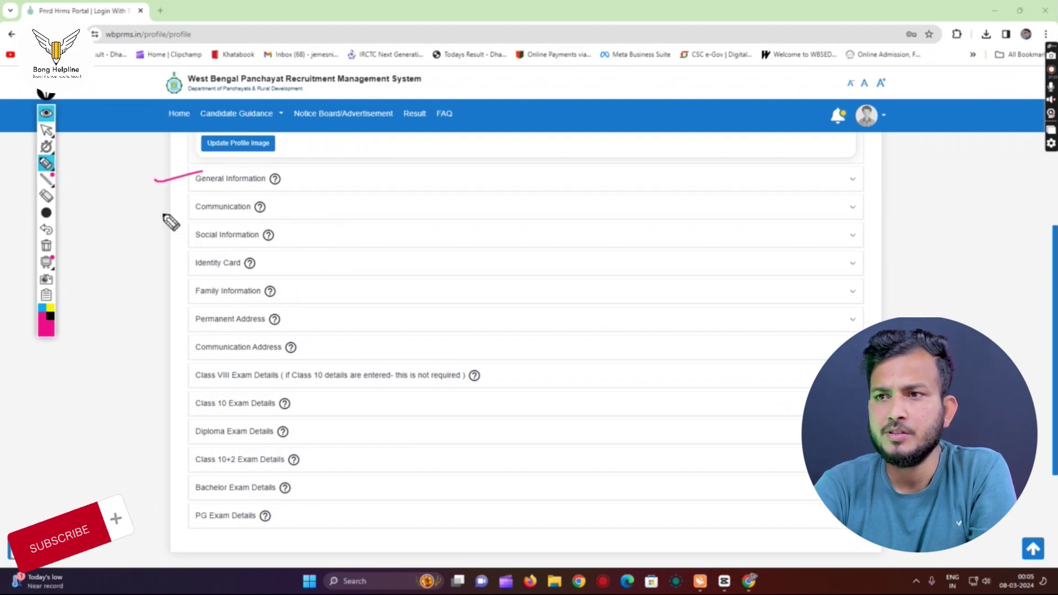
pyautogui.moveTo(161, 215); pyautogui.dragTo(202, 205)
pyautogui.moveTo(171, 247); pyautogui.dragTo(215, 234)
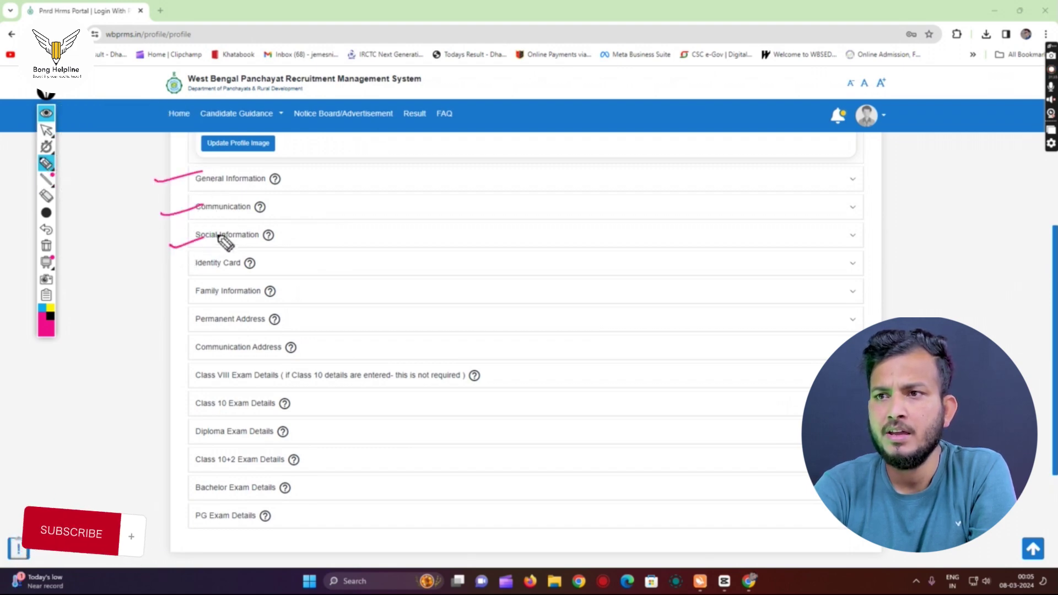
pyautogui.moveTo(166, 277); pyautogui.dragTo(206, 266)
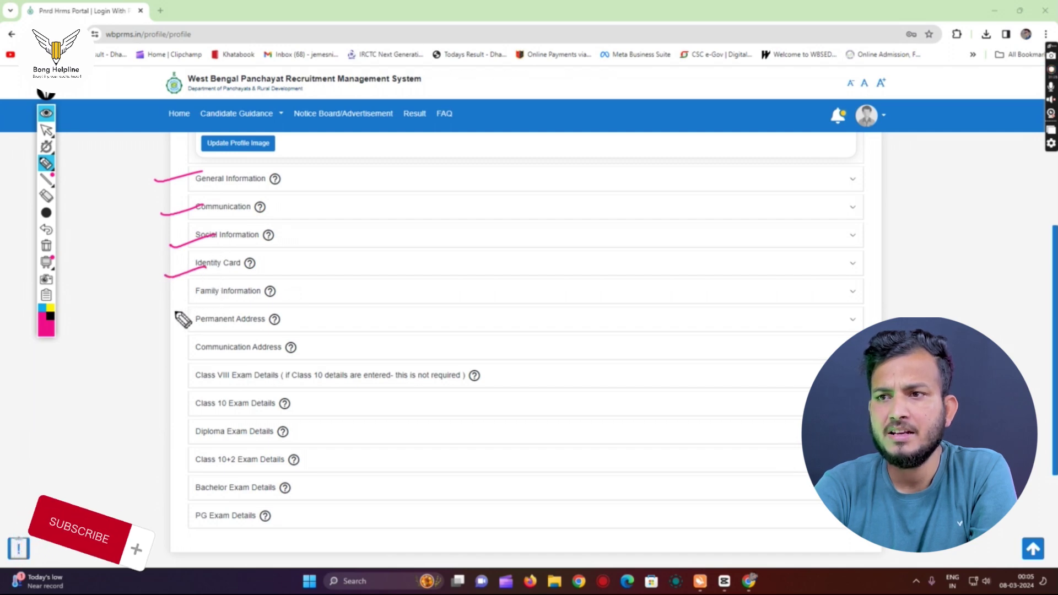
pyautogui.moveTo(171, 306); pyautogui.dragTo(212, 293)
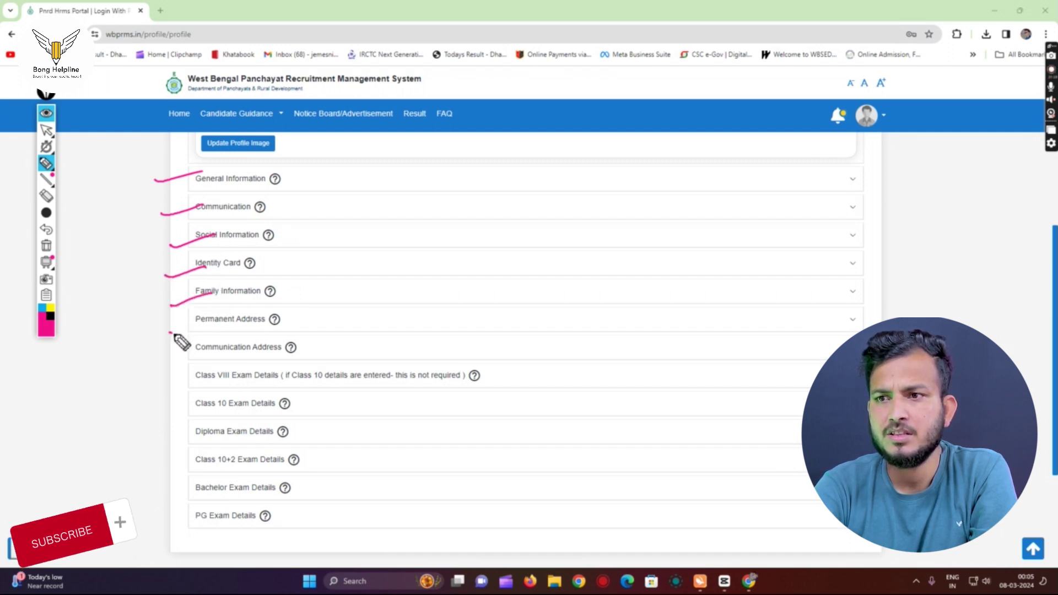
pyautogui.moveTo(170, 333); pyautogui.dragTo(231, 318)
pyautogui.moveTo(165, 364); pyautogui.dragTo(226, 348)
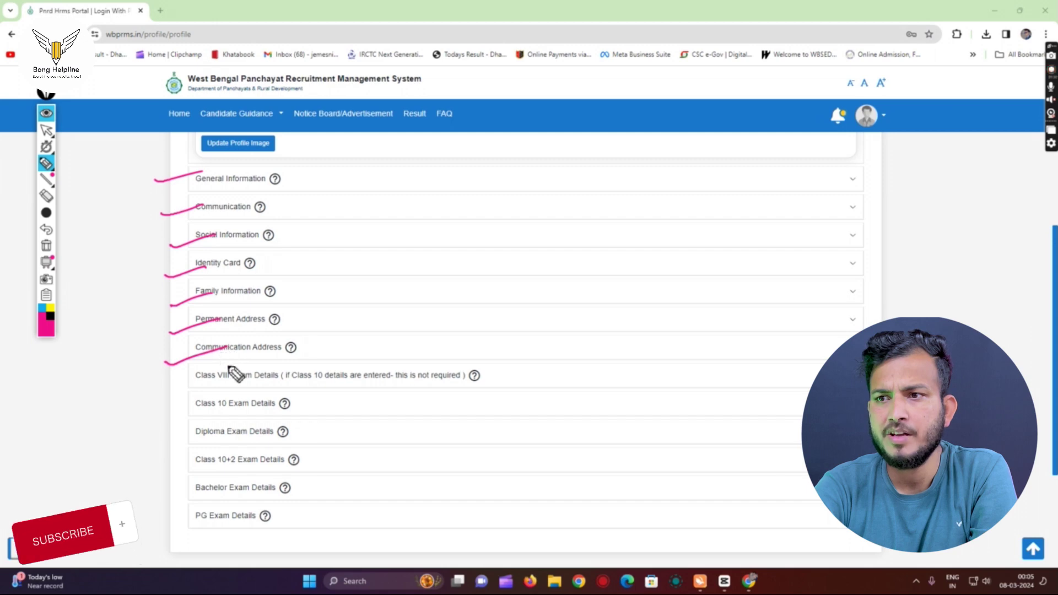
# Tick the exam sections from Class VIII through PG, underline Class VIII's Exam Details, and star Diploma Exam Details with the magenta pen
pyautogui.moveTo(177, 383)
pyautogui.mouseDown()
pyautogui.moveTo(215, 373)
pyautogui.moveTo(283, 383)
pyautogui.mouseUp()
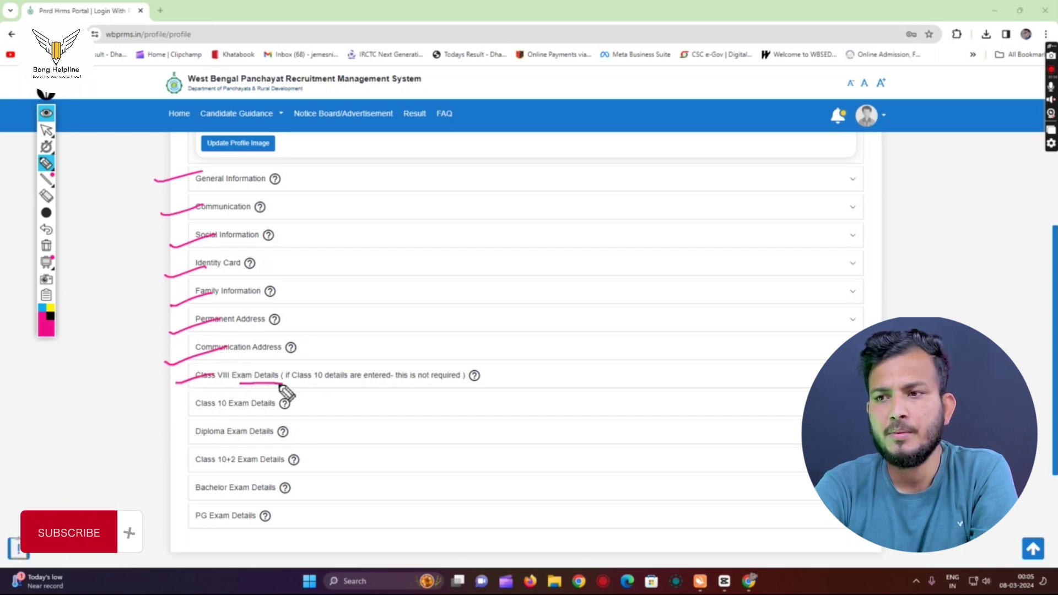
pyautogui.moveTo(163, 411); pyautogui.dragTo(214, 398)
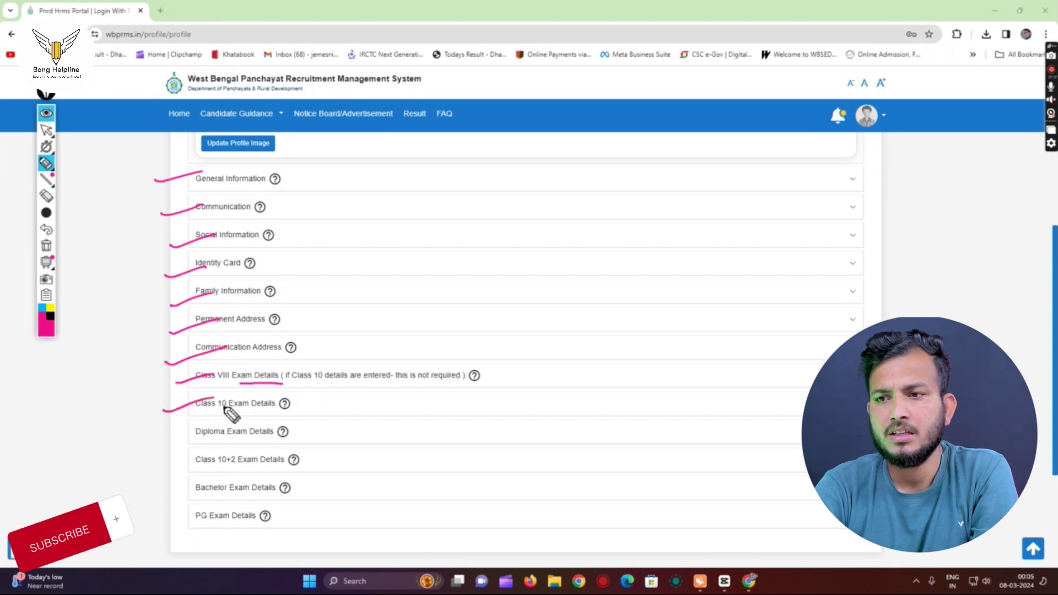
pyautogui.moveTo(305, 411); pyautogui.dragTo(352, 397)
pyautogui.moveTo(176, 446); pyautogui.dragTo(214, 428)
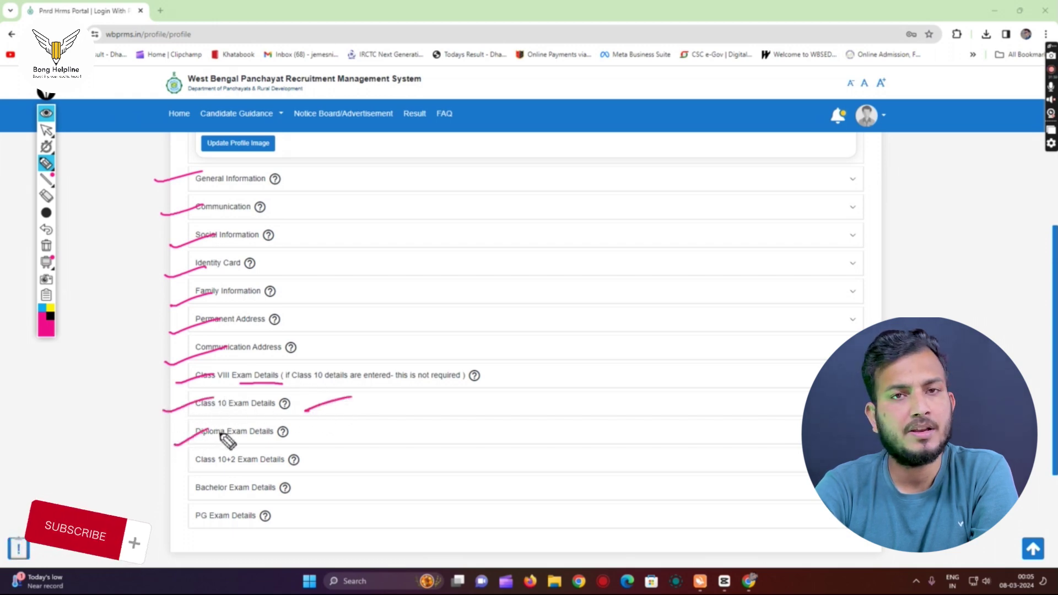
pyautogui.moveTo(291, 441)
pyautogui.mouseDown()
pyautogui.moveTo(336, 428)
pyautogui.moveTo(326, 452)
pyautogui.mouseUp()
pyautogui.moveTo(172, 467); pyautogui.dragTo(214, 451)
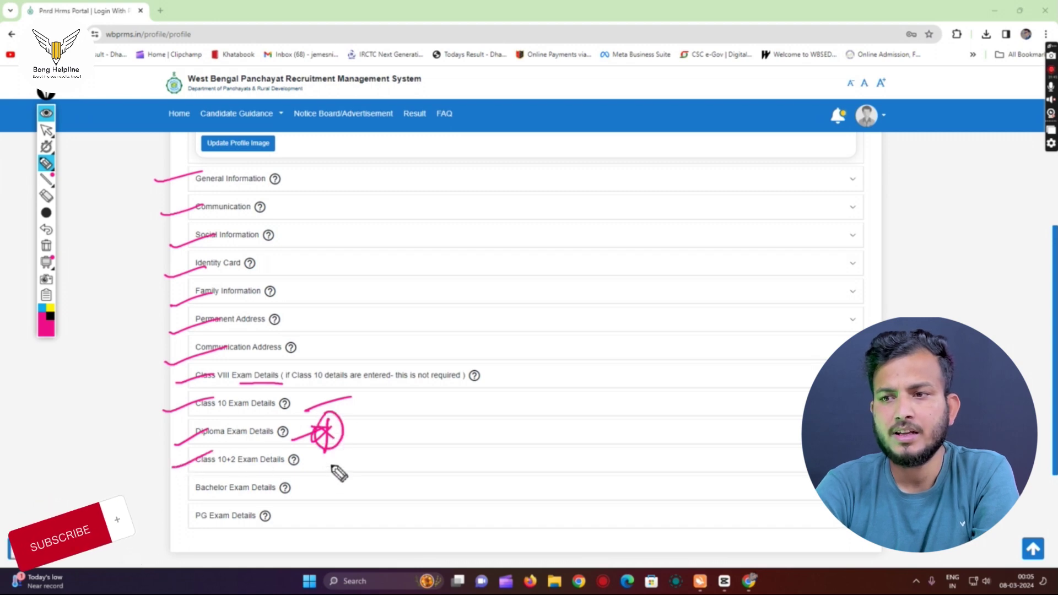
pyautogui.moveTo(322, 464); pyautogui.dragTo(361, 449)
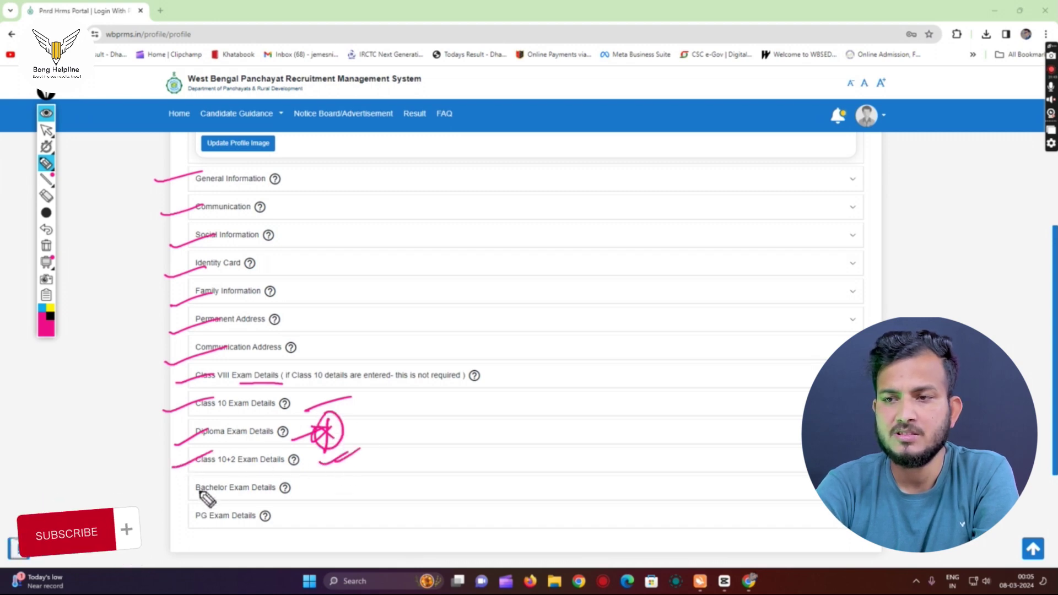
pyautogui.moveTo(305, 492); pyautogui.dragTo(344, 478)
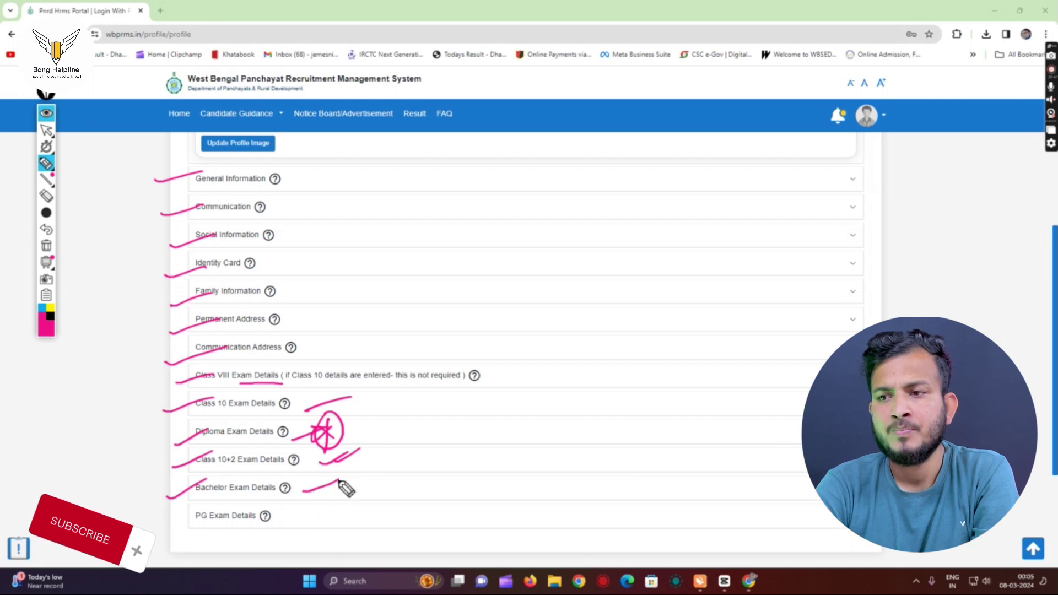
pyautogui.moveTo(164, 525); pyautogui.dragTo(203, 509)
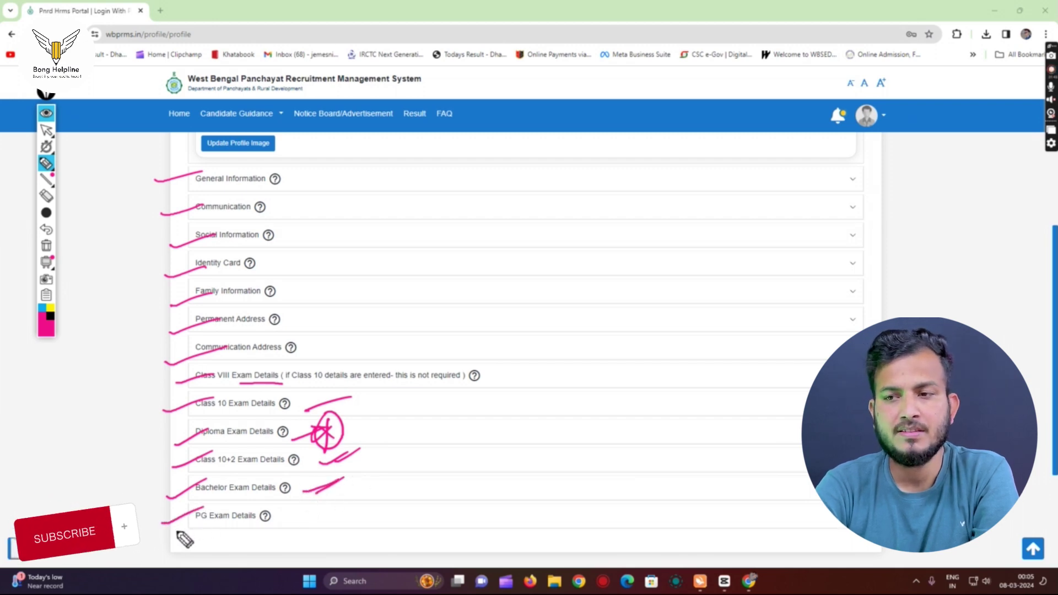
pyautogui.moveTo(303, 518); pyautogui.dragTo(337, 507)
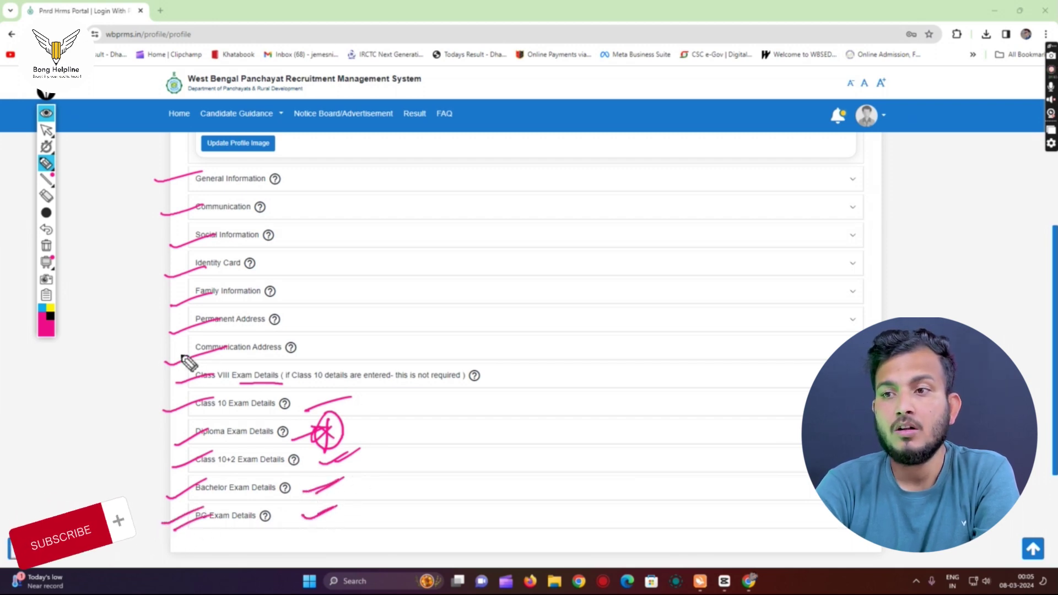
# Bracket the exam detail sections and mark the Permanent Address row with the magenta pen, and clear all marks
pyautogui.moveTo(474, 334)
pyautogui.mouseDown()
pyautogui.moveTo(495, 429)
pyautogui.moveTo(345, 512)
pyautogui.mouseUp()
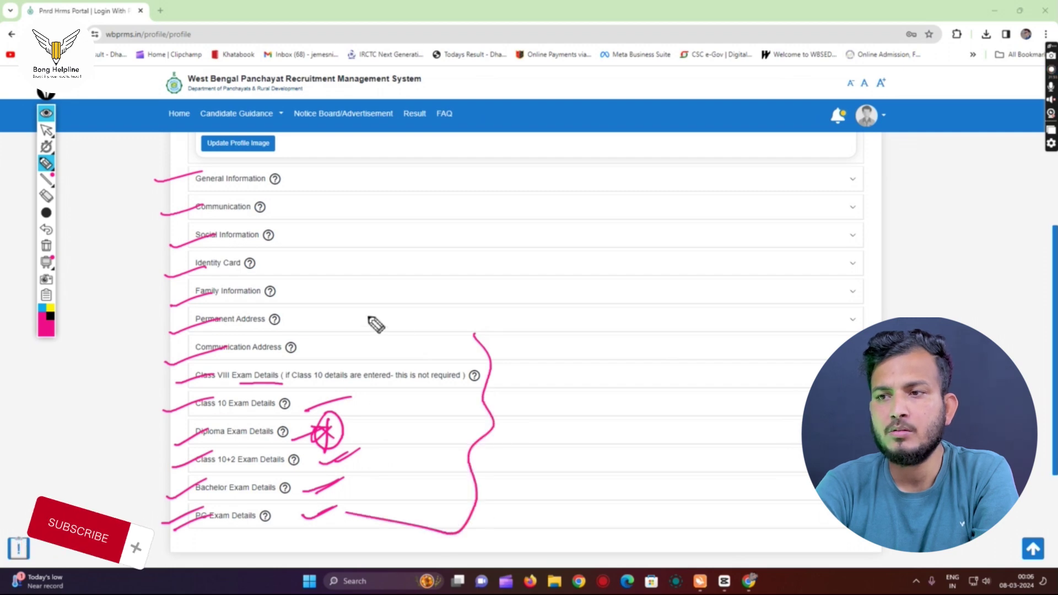
pyautogui.moveTo(332, 314)
pyautogui.mouseDown()
pyautogui.moveTo(391, 324)
pyautogui.moveTo(435, 312)
pyautogui.moveTo(457, 340)
pyautogui.mouseUp()
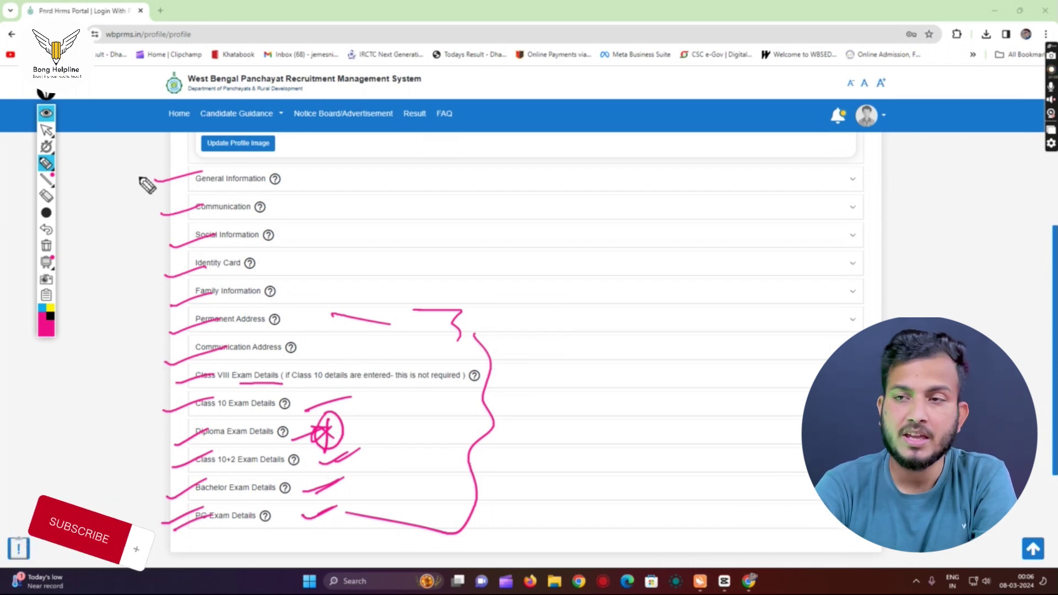
pyautogui.click(46, 245)
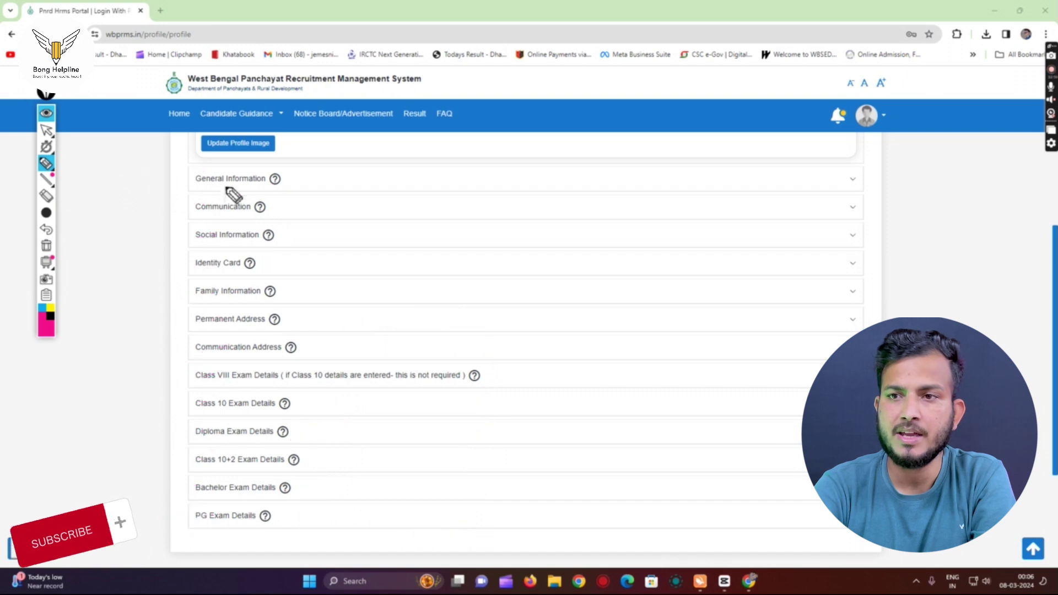
# Return to the normal pointer and expand the General Information section of the profile
pyautogui.click(46, 130)
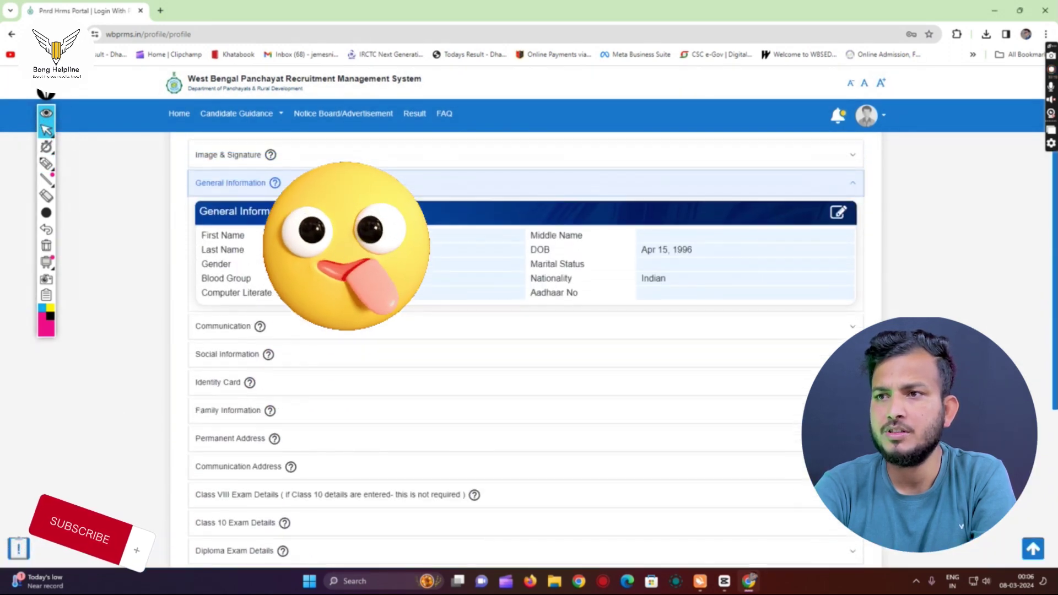
pyautogui.scroll(1, 73, 137)
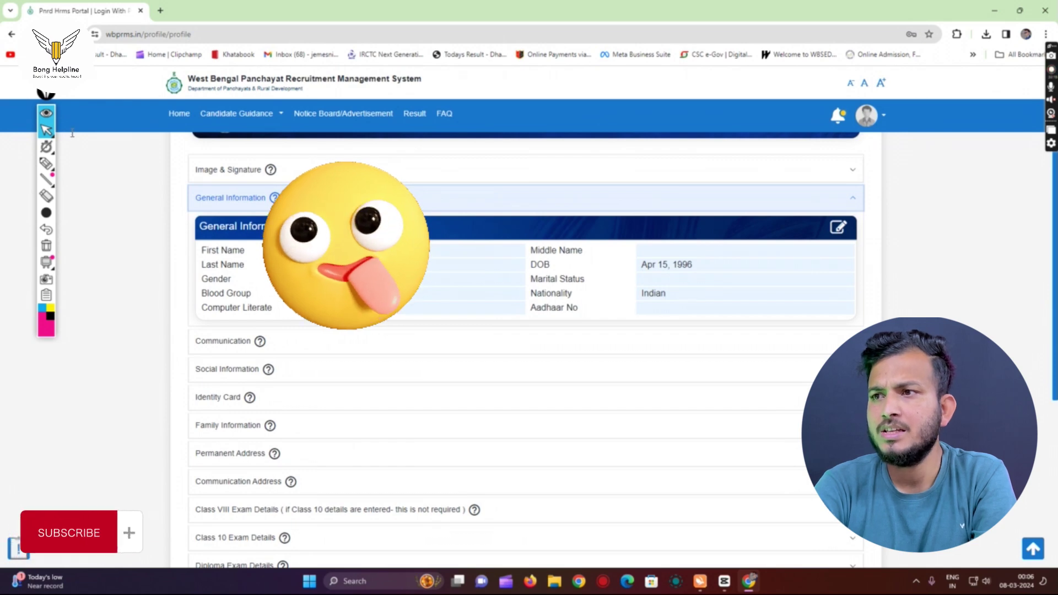
# Underline the Blood Group, Aadhaar No, Middle Name and Marital Status fields with the magenta pen, and return to the normal pointer
pyautogui.click(48, 164)
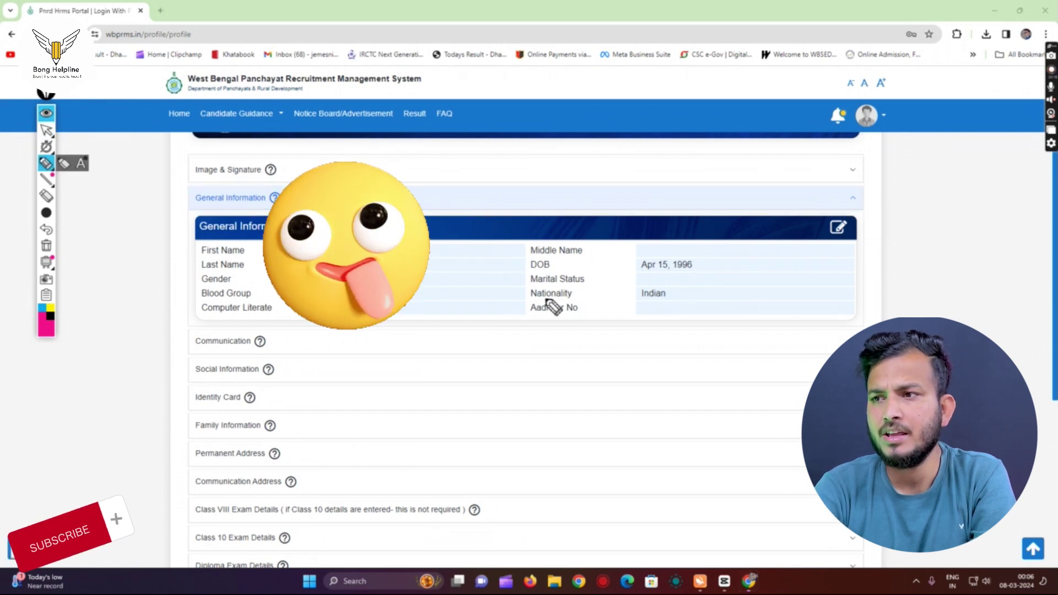
pyautogui.moveTo(539, 314)
pyautogui.mouseDown()
pyautogui.moveTo(571, 312)
pyautogui.moveTo(542, 314)
pyautogui.mouseUp()
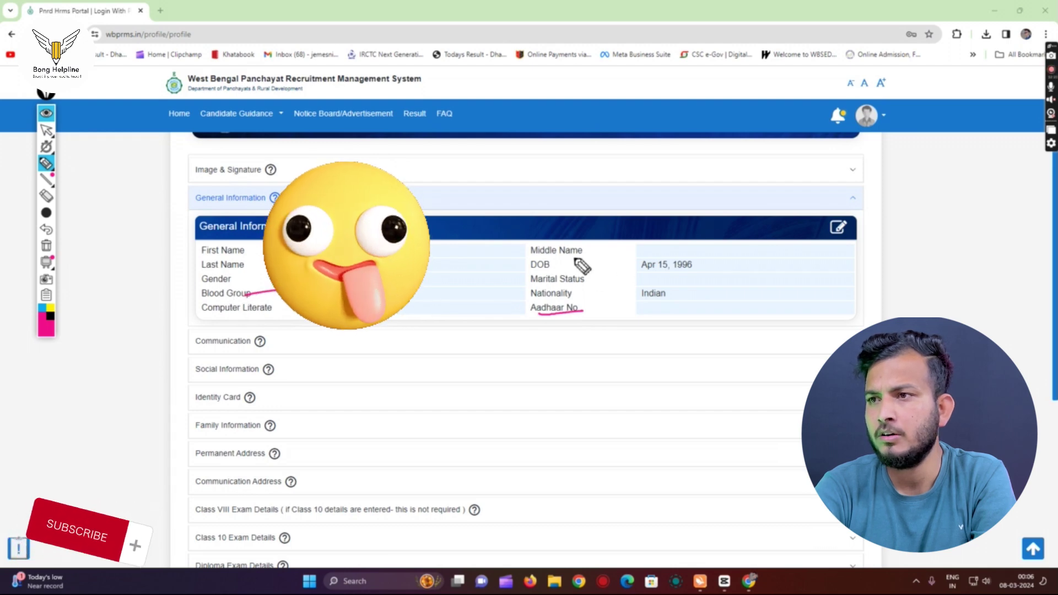
pyautogui.moveTo(572, 257); pyautogui.dragTo(612, 253)
pyautogui.moveTo(586, 286); pyautogui.dragTo(628, 282)
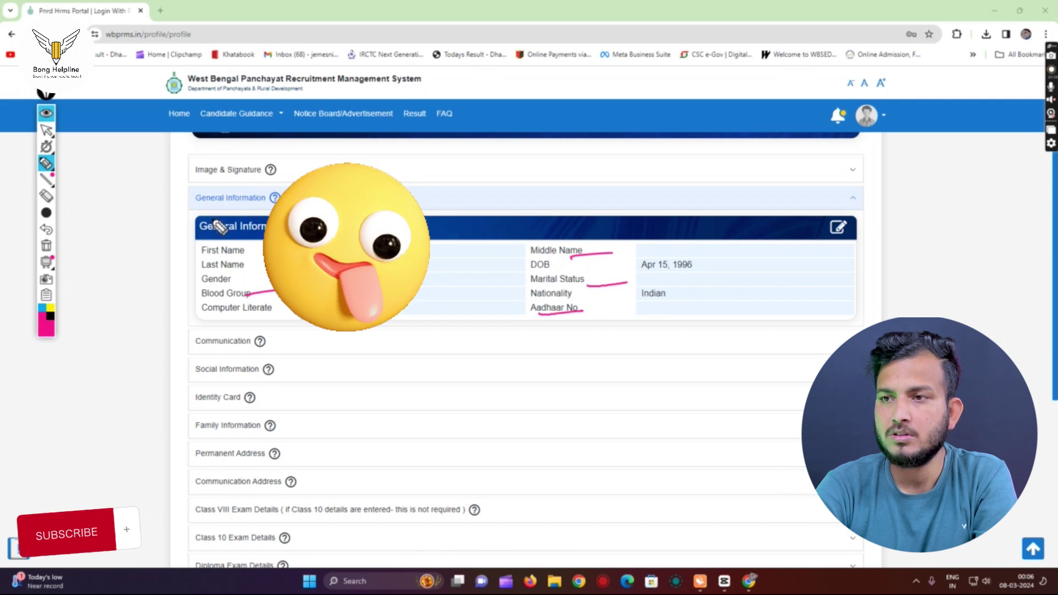
pyautogui.click(46, 131)
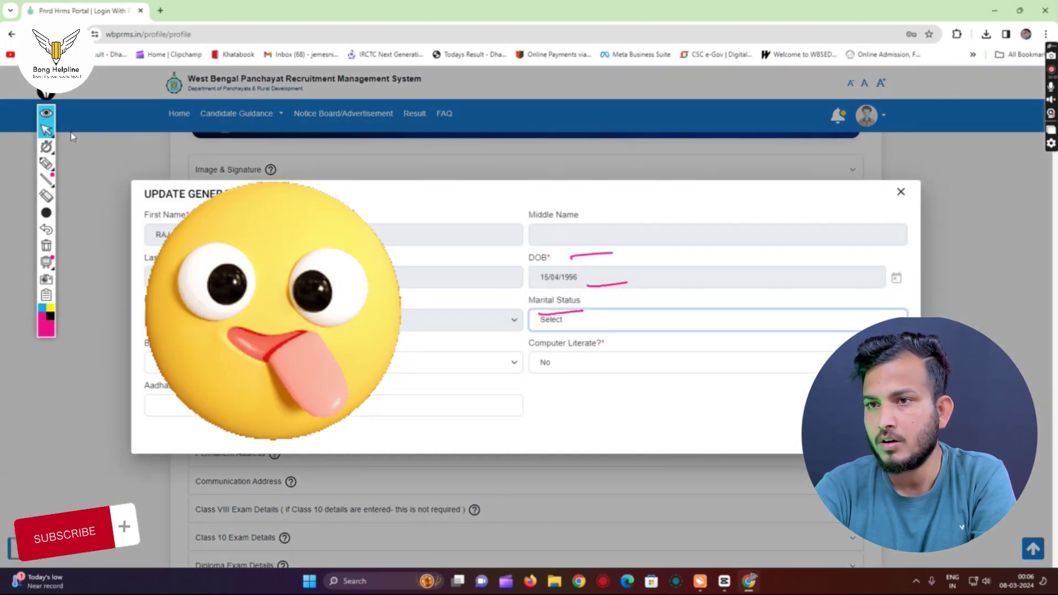
# Set the marital status to Divorced in the general information form
pyautogui.hotkey('alt', 'Down')
pyautogui.press('Down')
pyautogui.press('Down')
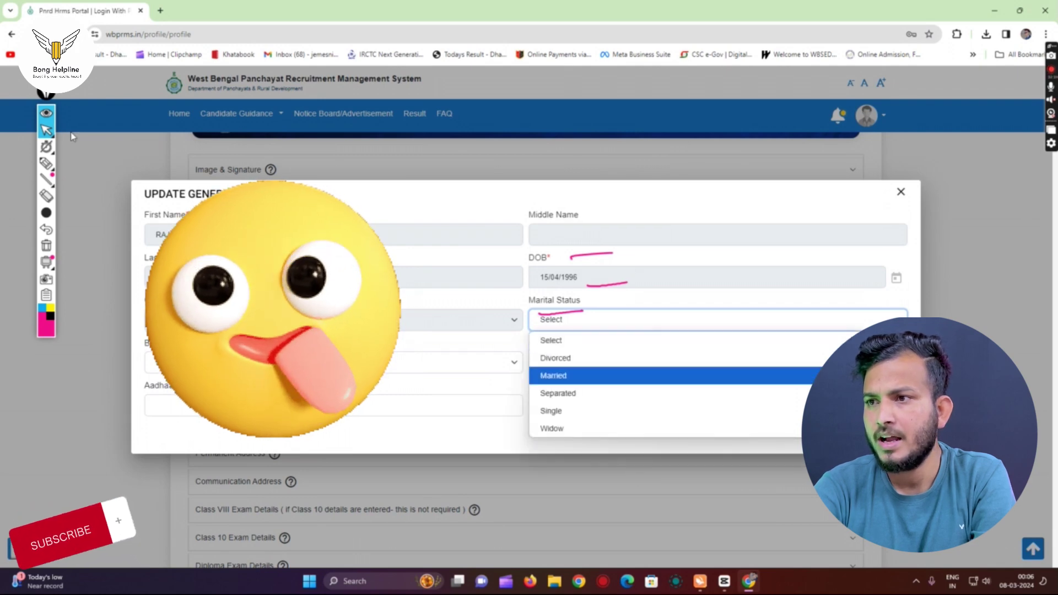
pyautogui.press('Up')
pyautogui.press('Down')
pyautogui.press('Down')
pyautogui.press('Down')
pyautogui.press('Up')
pyautogui.press('Up')
pyautogui.press('Up')
pyautogui.press('Up')
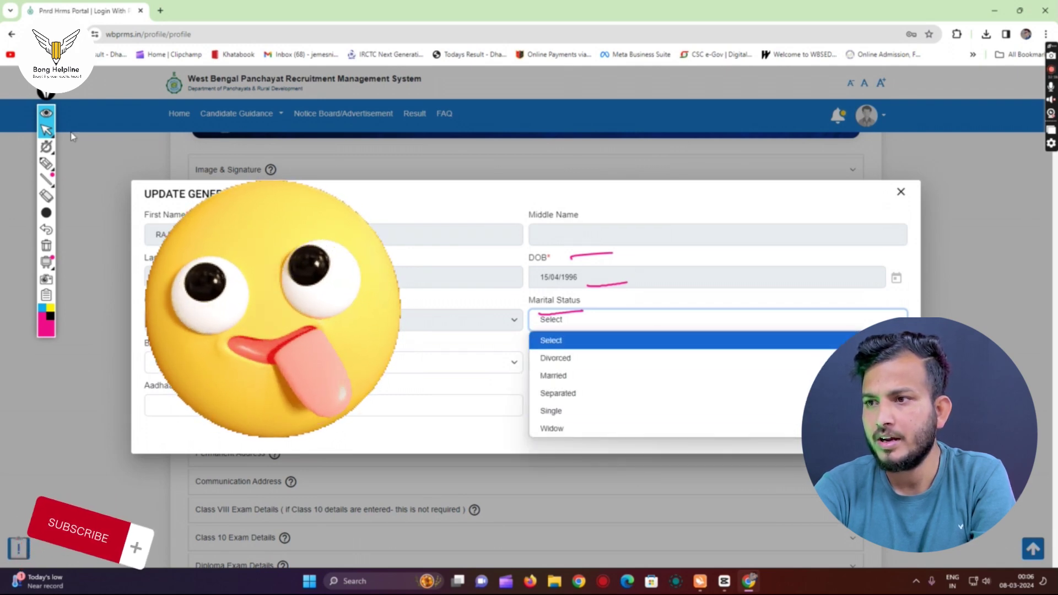
pyautogui.press('Down')
pyautogui.press('Return')
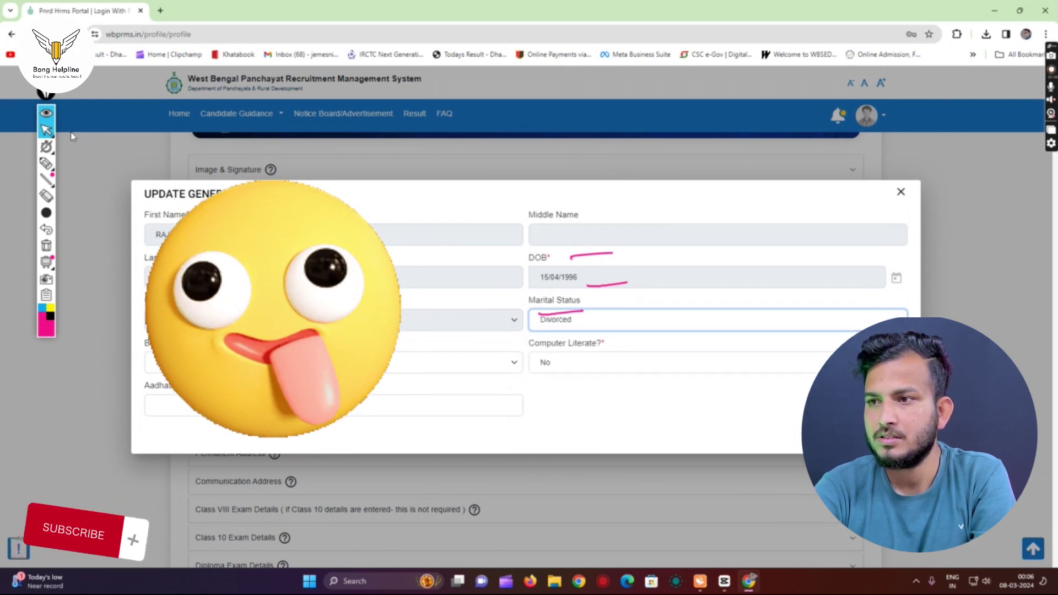
# Set Computer Literate to Yes in the general information form
pyautogui.press('Tab')
pyautogui.hotkey('alt', 'Down')
pyautogui.press('Up')
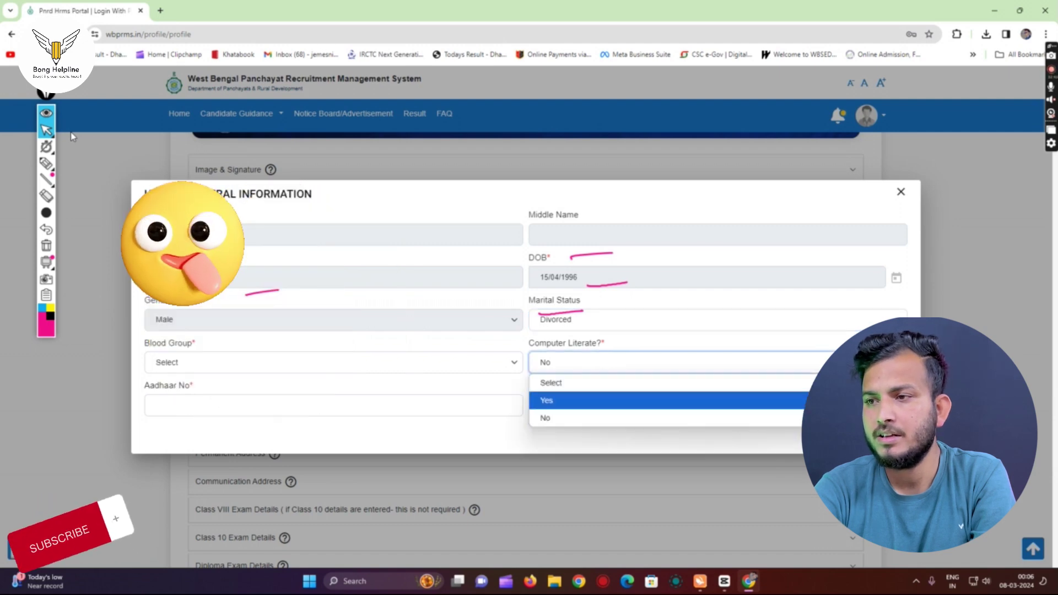
pyautogui.press('Return')
pyautogui.press('Tab')
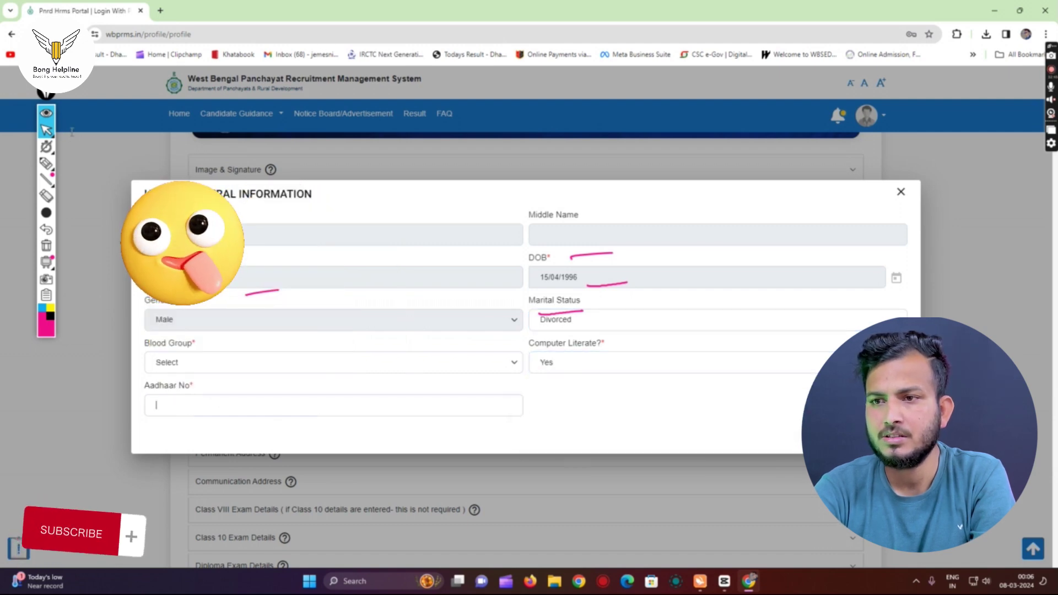
# Choose A+ as the blood group, enter the Aadhaar number, and save the general information
pyautogui.hotkey('shift', 'Tab')
pyautogui.hotkey('shift', 'Tab')
pyautogui.hotkey('alt', 'Down')
pyautogui.press('Down')
pyautogui.press('Return')
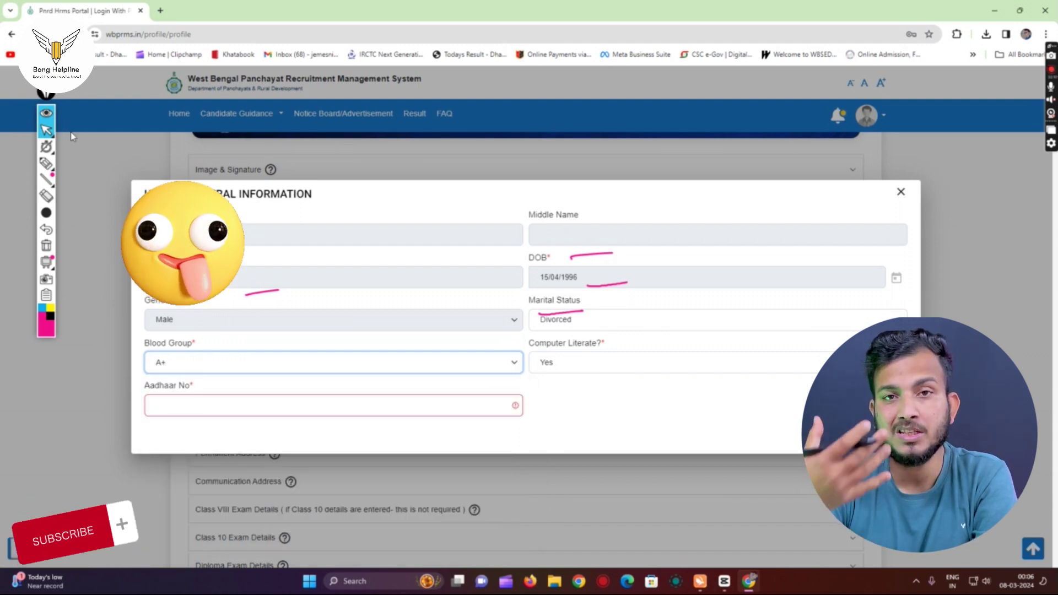
pyautogui.press('Tab')
pyautogui.write('1')
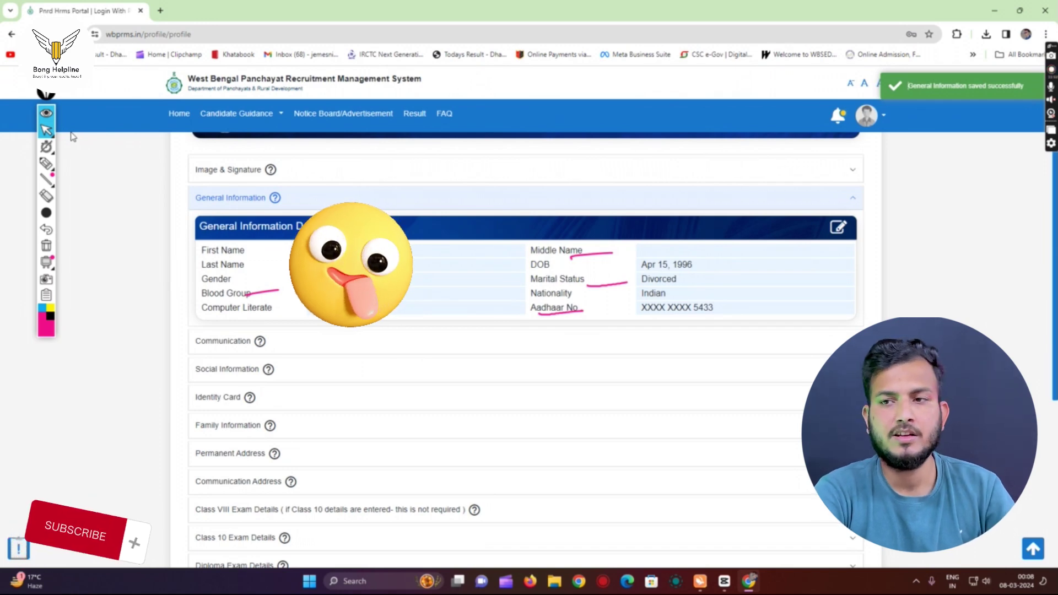
# Expand the Communication section and clear all pen marks from the page
pyautogui.click(260, 342)
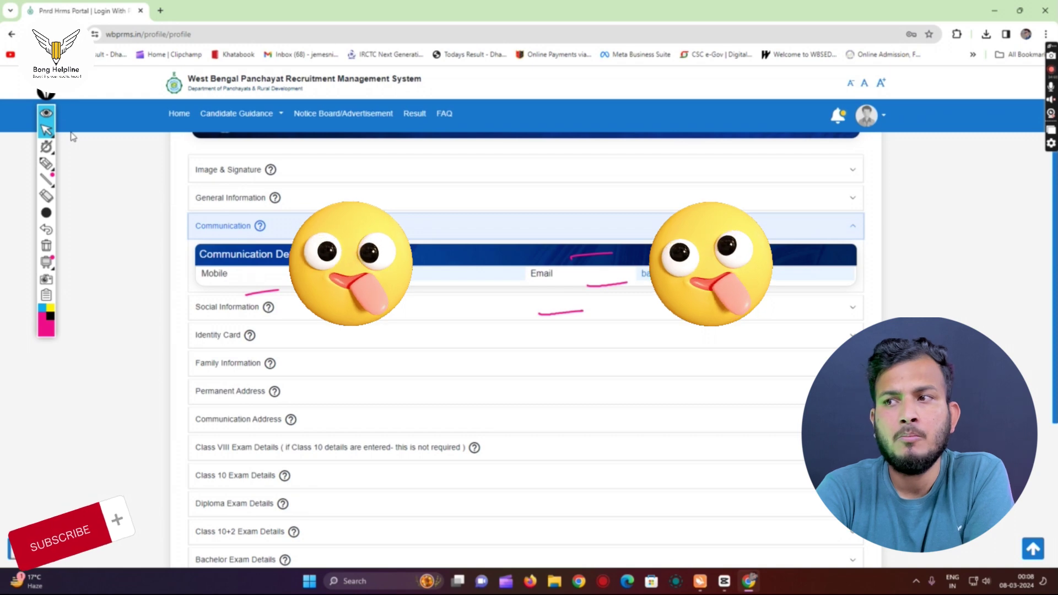
pyautogui.click(47, 245)
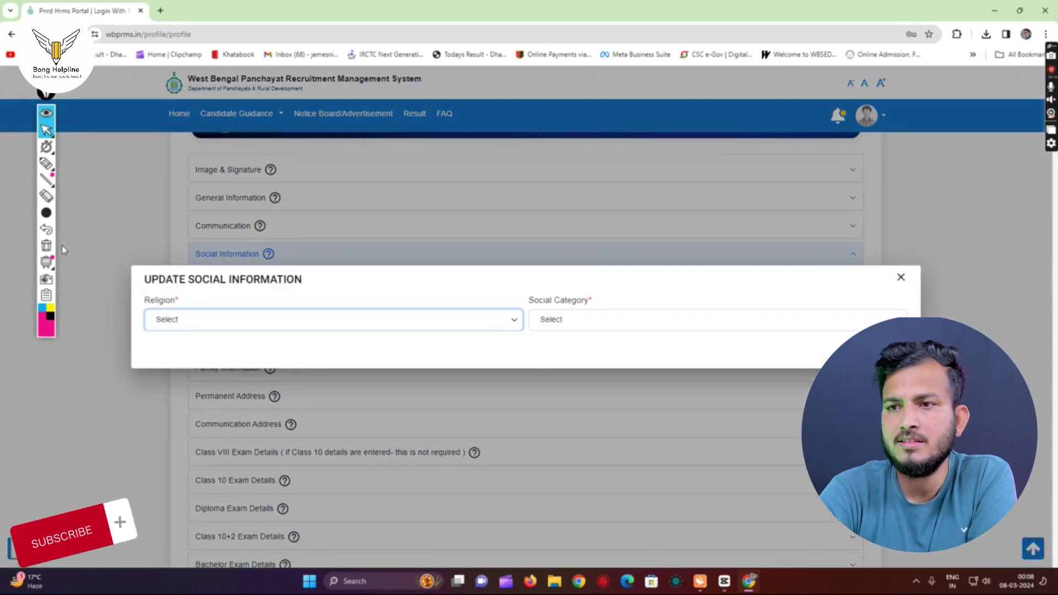
# Set the religion to Islam and the social category to OBC-A, and save the social information
pyautogui.click(334, 320)
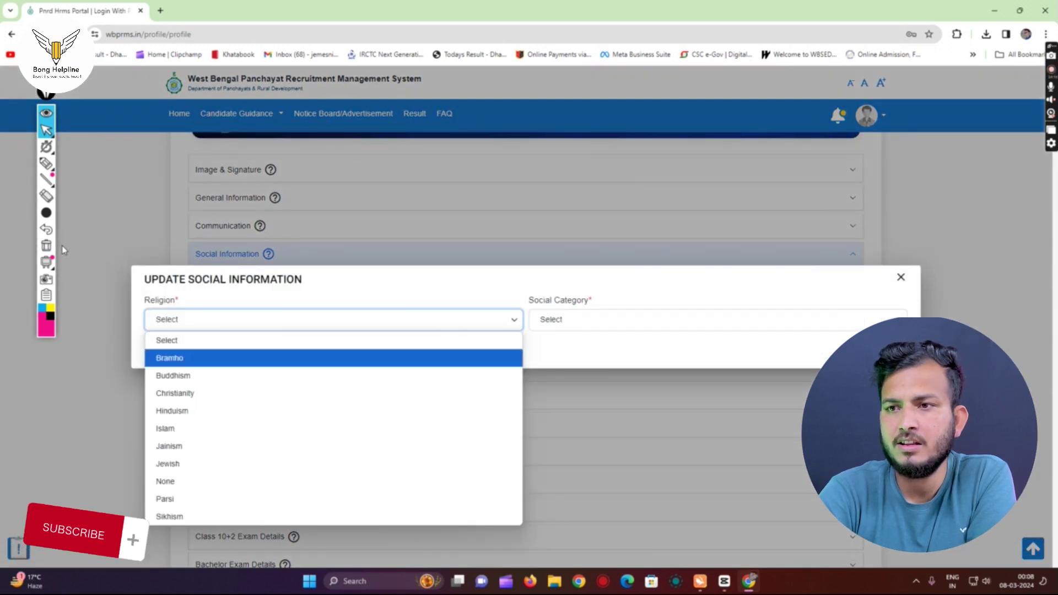
pyautogui.click(334, 428)
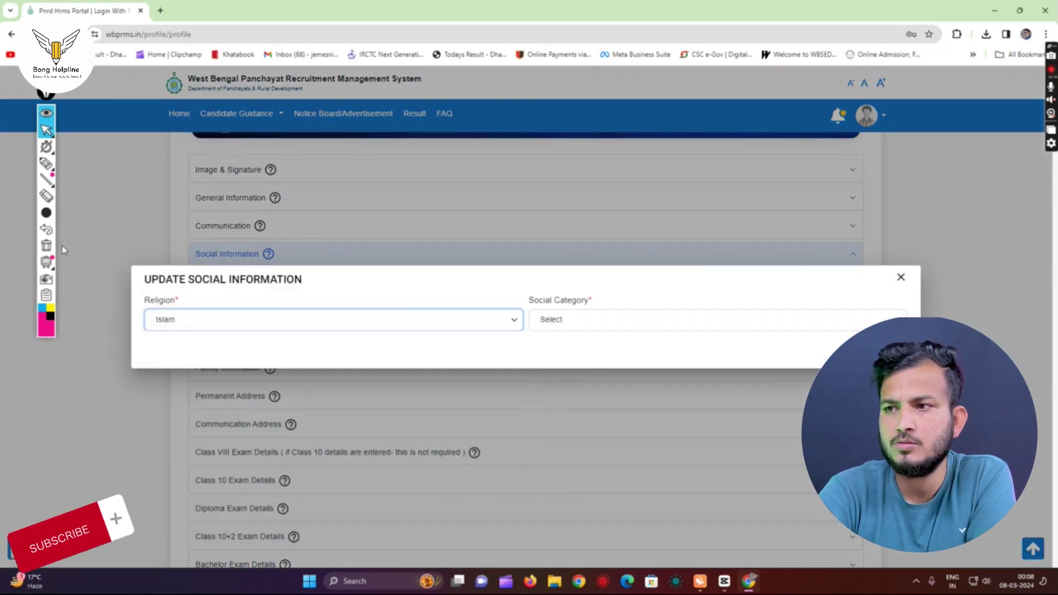
pyautogui.click(717, 320)
pyautogui.click(606, 376)
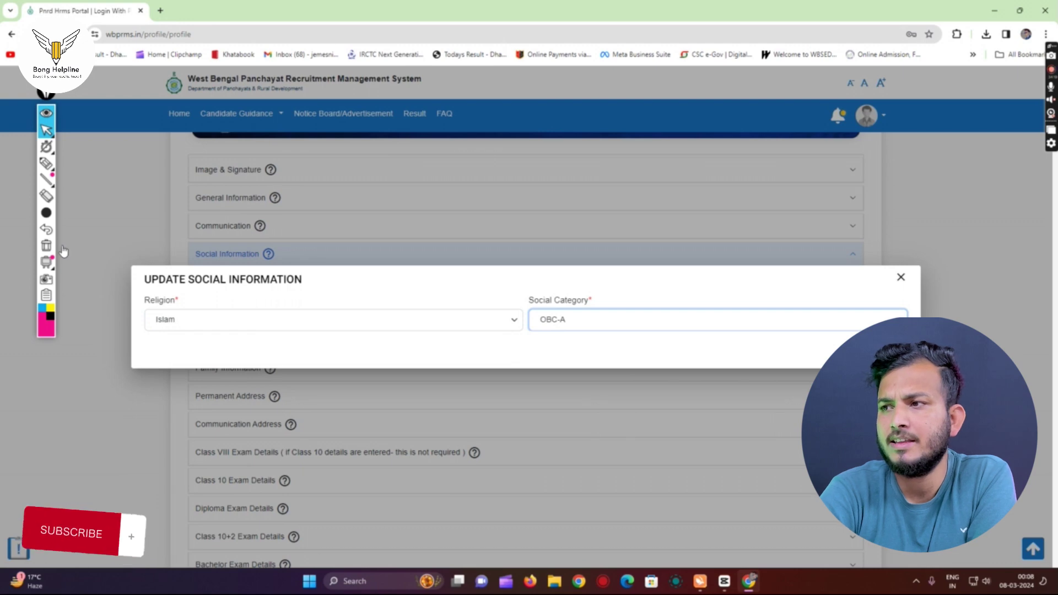
pyautogui.click(886, 350)
# Open the Identity Card details for editing and choose School ID Card as the ID card type
pyautogui.scroll(-1, 526, 350)
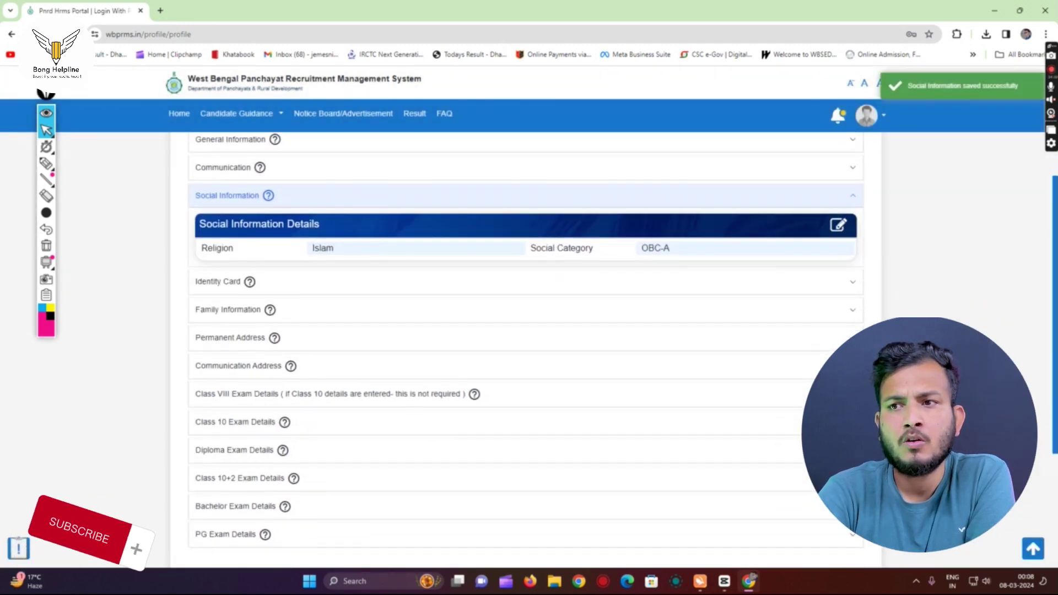
pyautogui.click(219, 282)
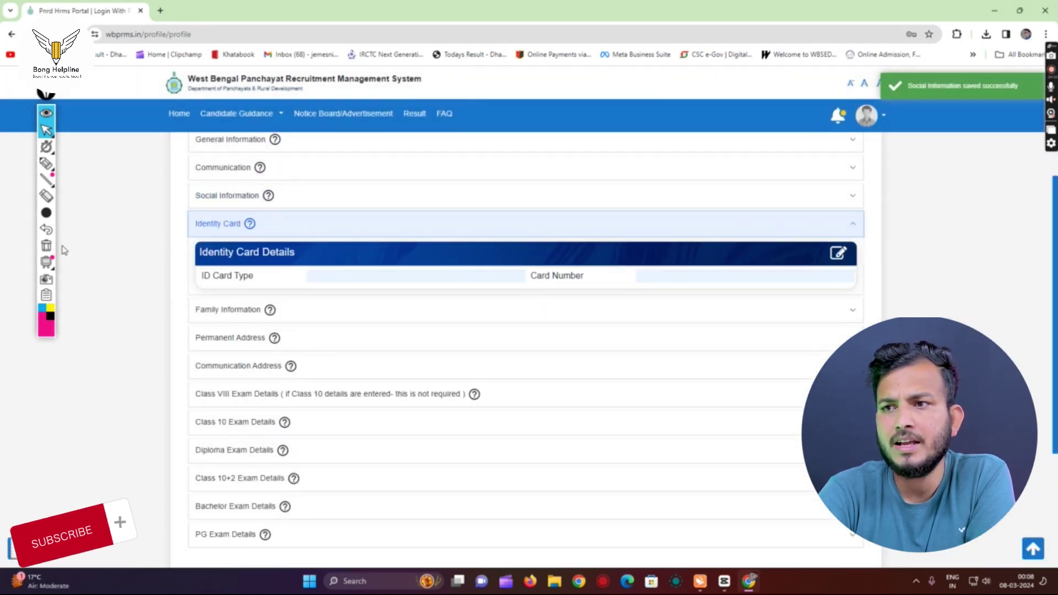
pyautogui.click(839, 253)
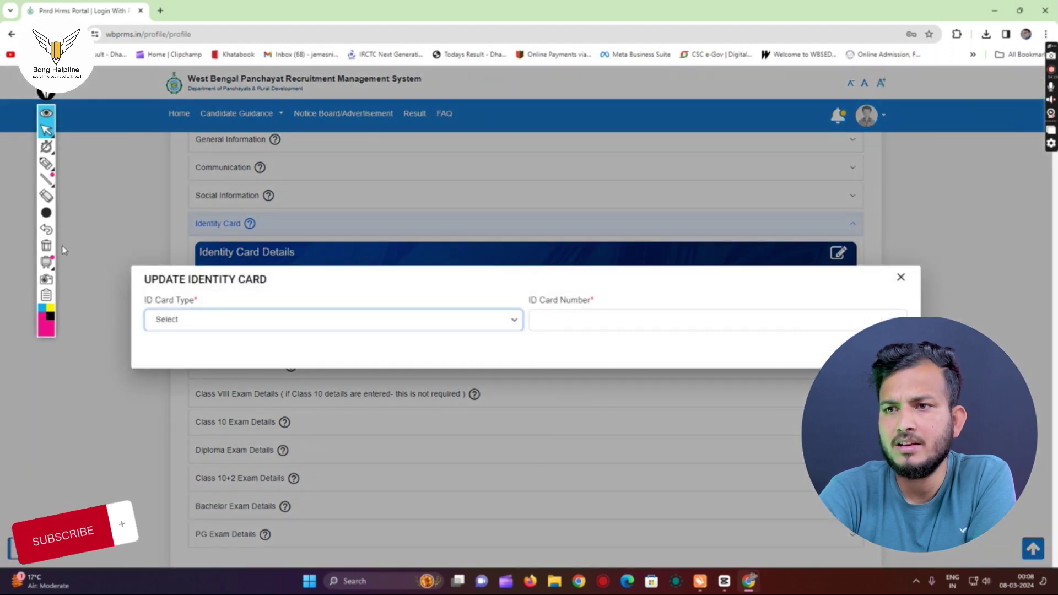
pyautogui.click(333, 320)
pyautogui.press('Down')
pyautogui.press('Down')
pyautogui.press('Up')
pyautogui.press('Up')
pyautogui.press('Up')
pyautogui.press('Up')
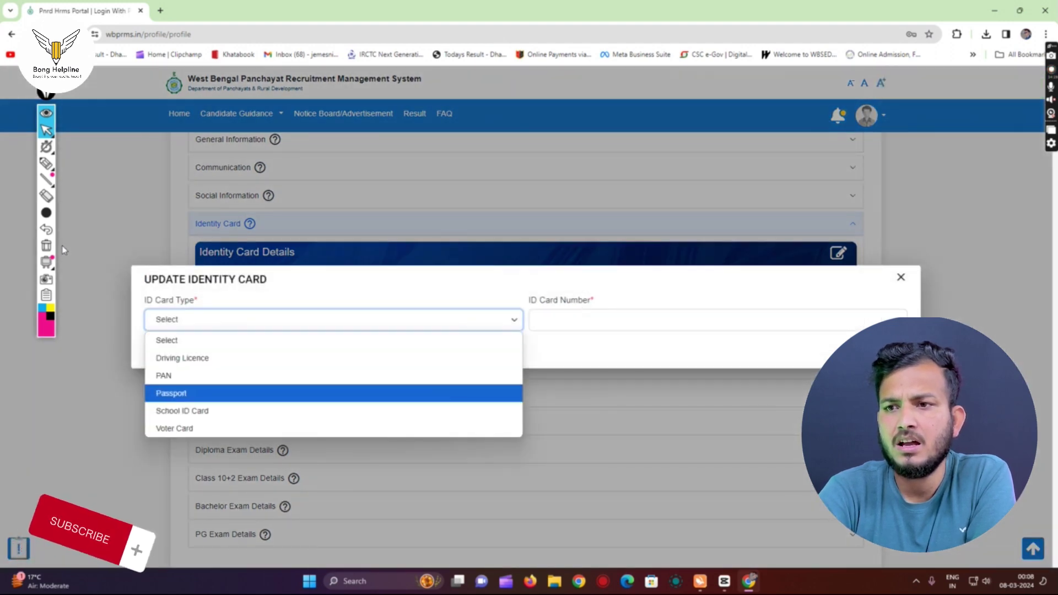
pyautogui.press('Down')
pyautogui.press('Down')
pyautogui.press('Down')
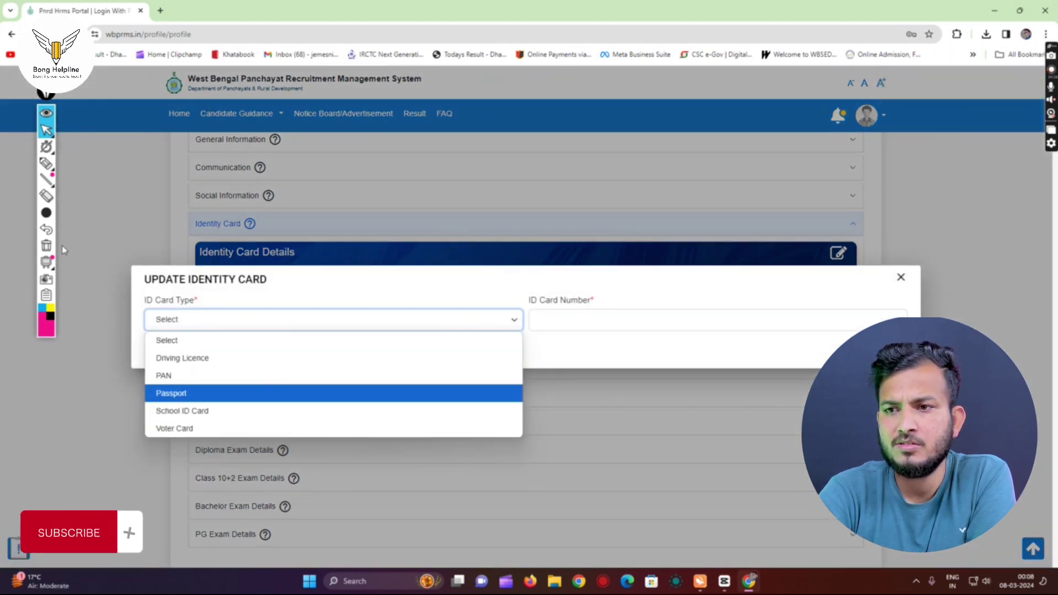
pyautogui.press('Down')
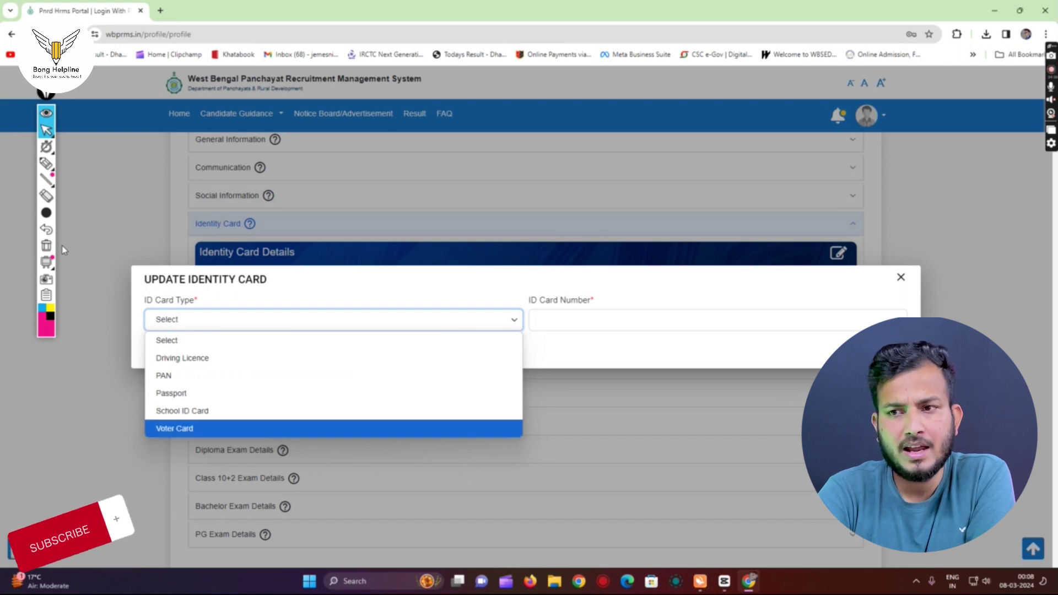
pyautogui.press('Up')
pyautogui.press('Return')
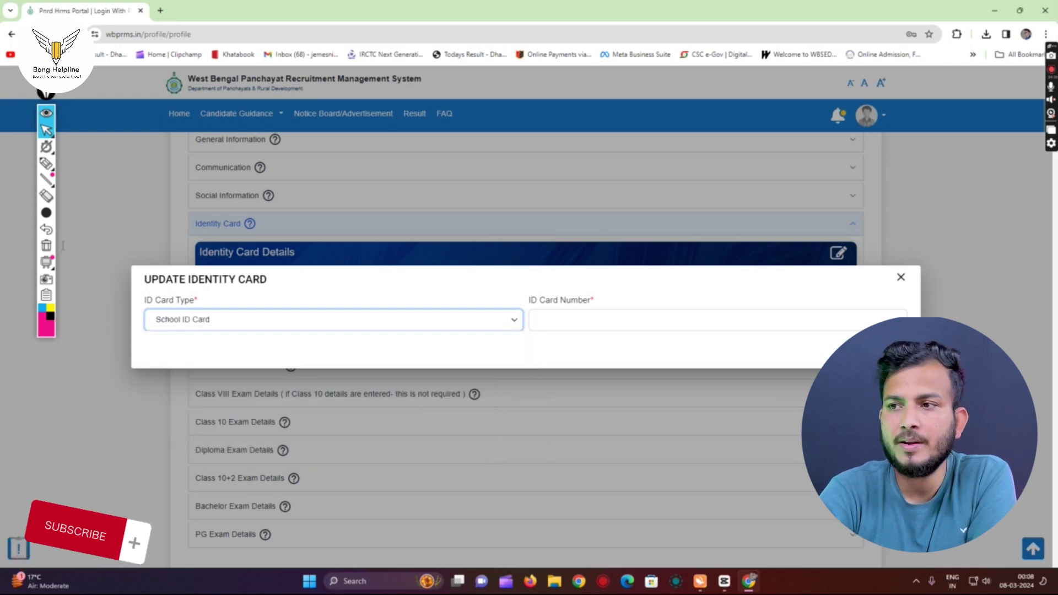
# Enter the ID card number and save the identity card details
pyautogui.press('Tab')
pyautogui.write('12')
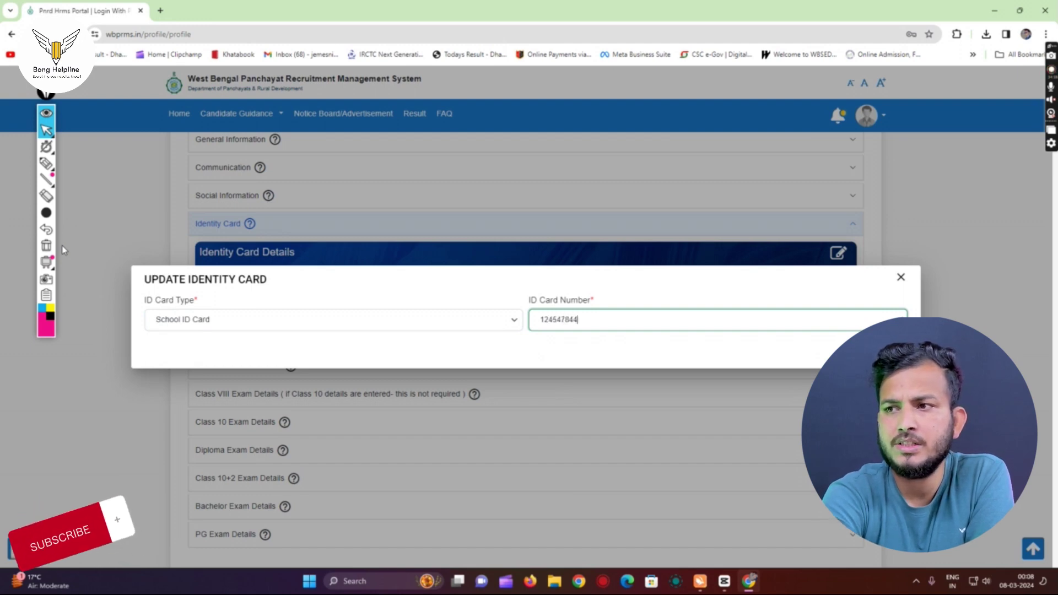
pyautogui.press('Return')
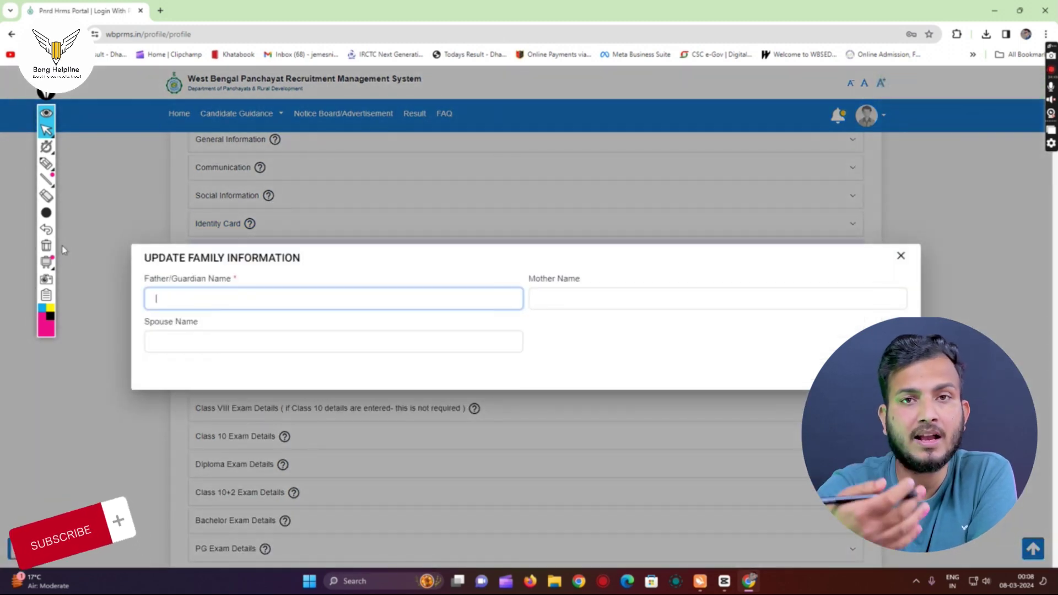
# Fill in the father/guardian, mother and spouse names with DEMO and save the family information
pyautogui.press('Tab')
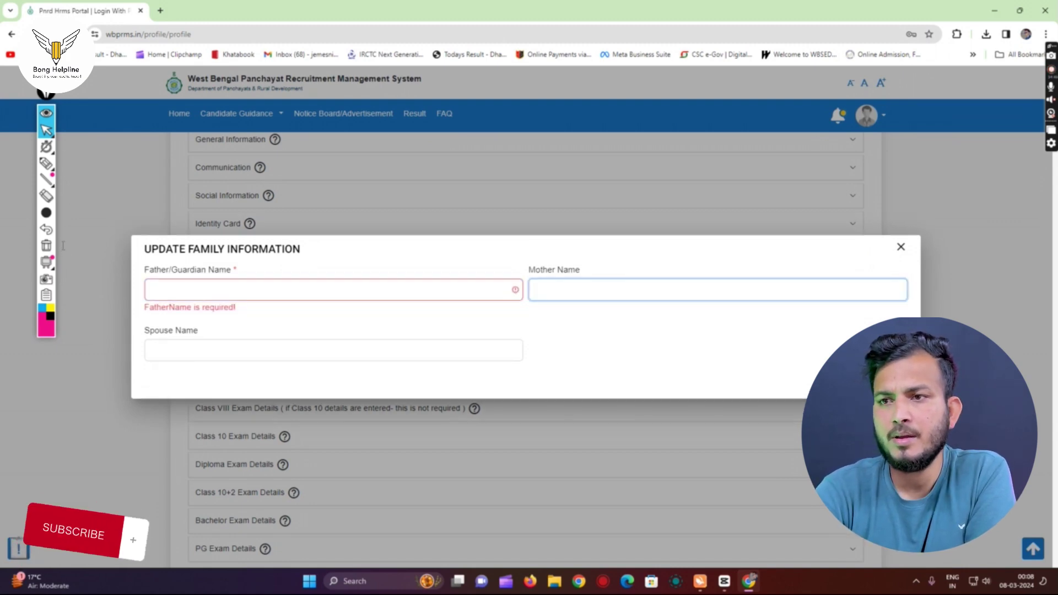
pyautogui.press('Tab')
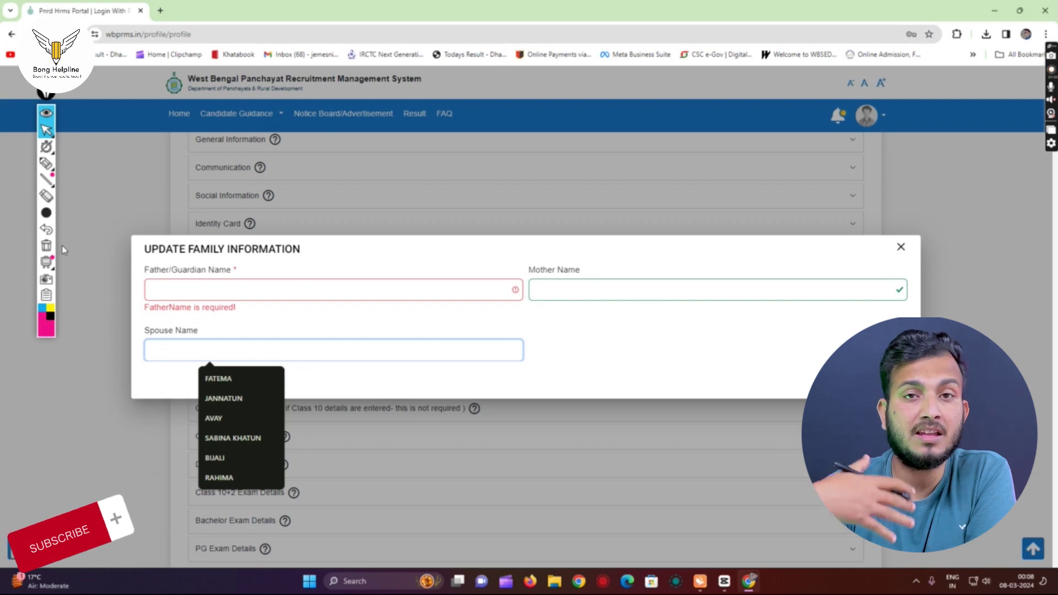
pyautogui.press('Tab')
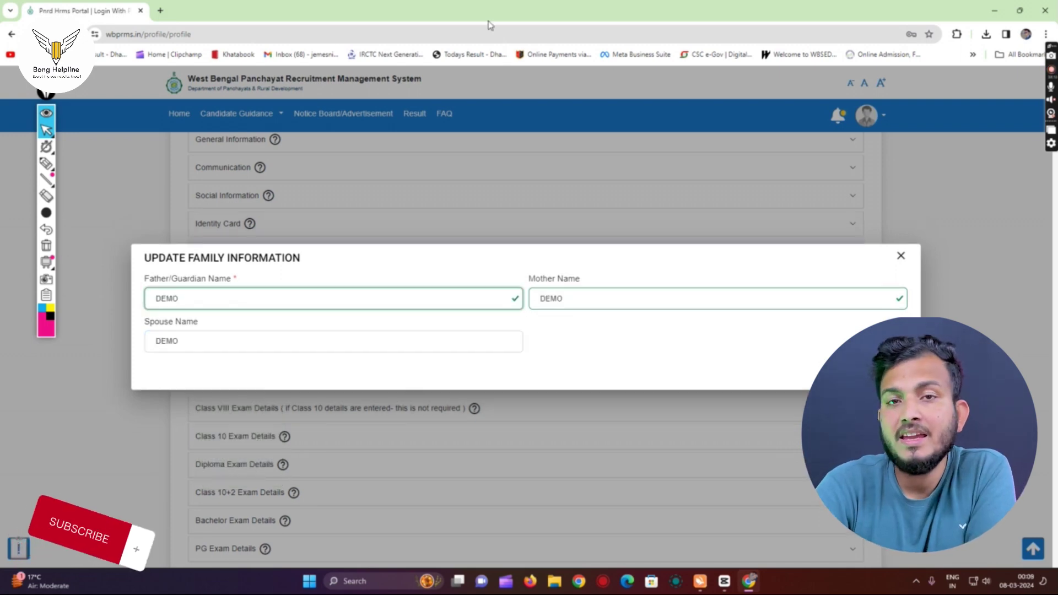
pyautogui.press('Return')
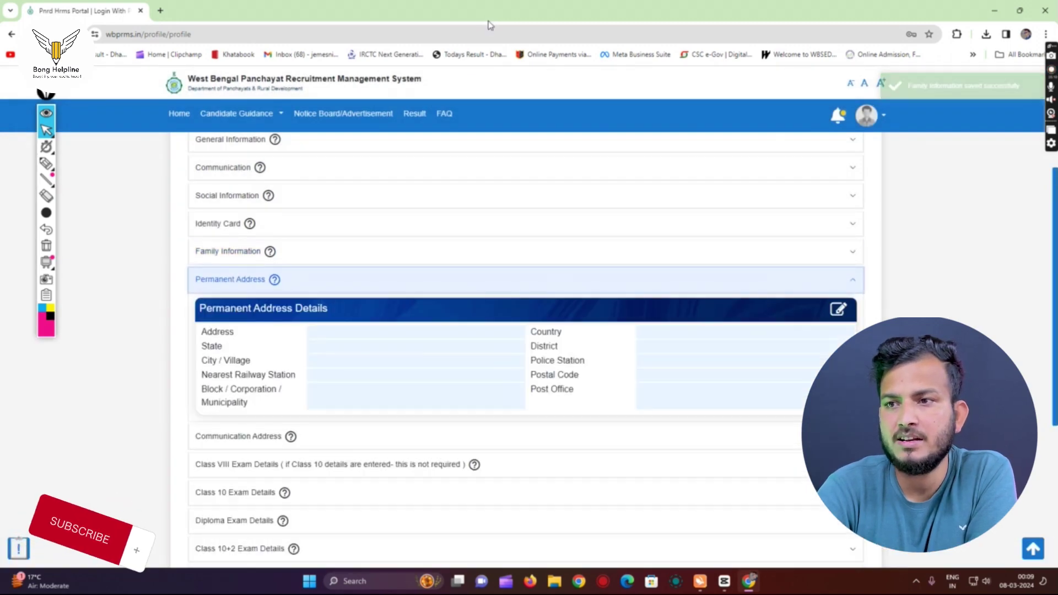
# Open the Permanent Address details for editing, enter demo as the address, and complete the remaining address fields
pyautogui.press('Return')
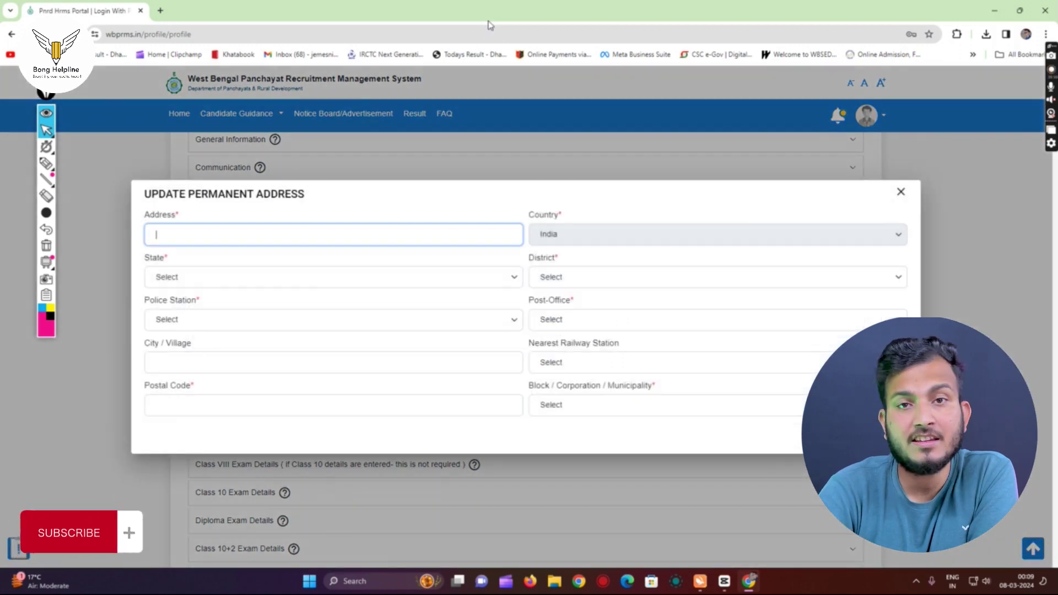
pyautogui.press('Down')
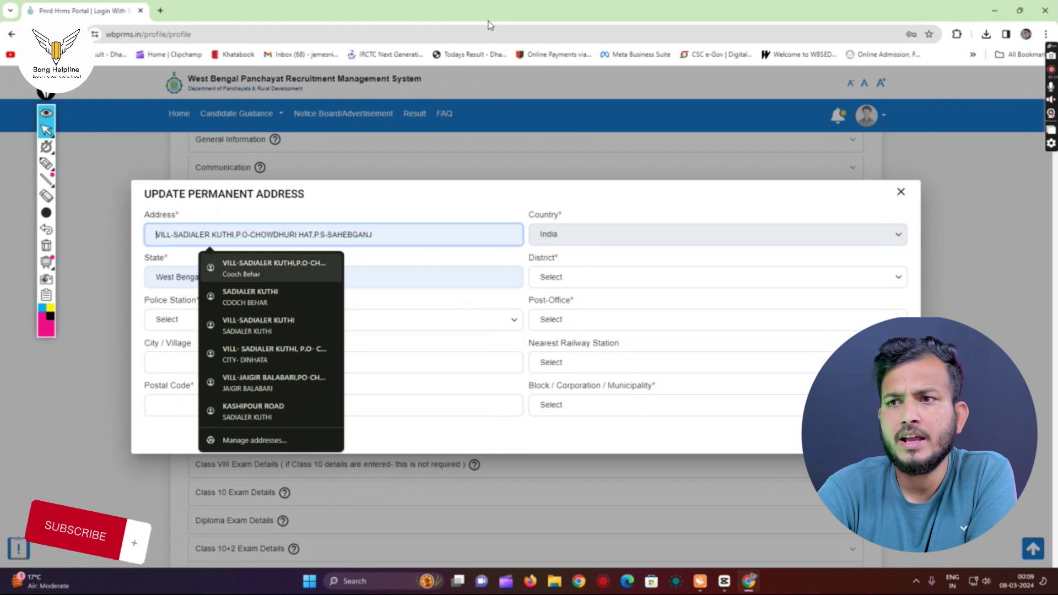
pyautogui.write('demo')
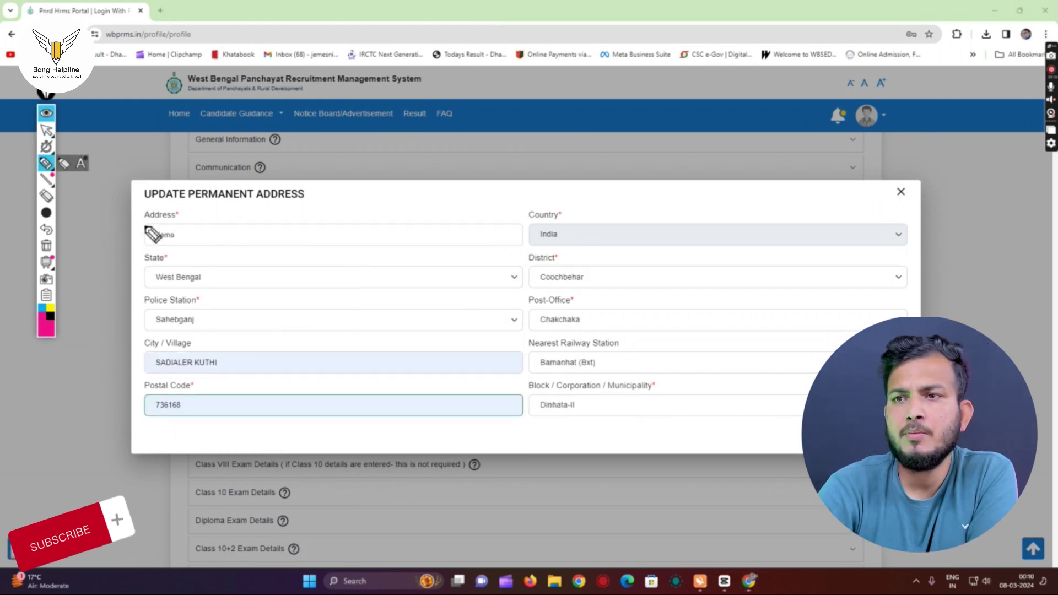
# Mark each permanent address field, from Address to Block / Corporation / Municipality, with the on-screen pen and clear the marks
pyautogui.moveTo(141, 225)
pyautogui.mouseDown()
pyautogui.moveTo(197, 215)
pyautogui.moveTo(237, 243)
pyautogui.mouseUp()
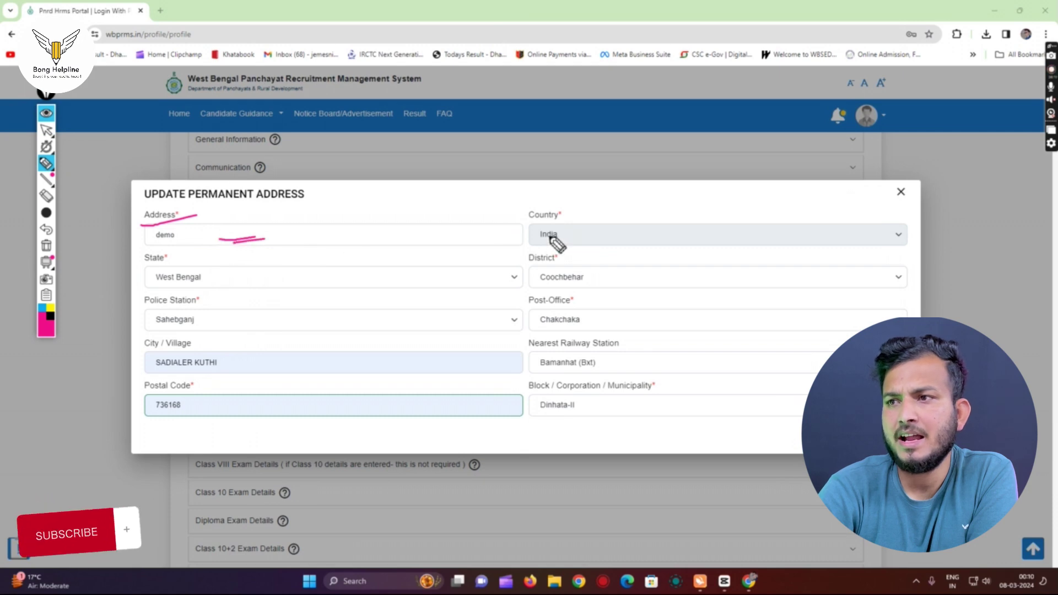
pyautogui.moveTo(532, 214); pyautogui.dragTo(595, 216)
pyautogui.moveTo(129, 272); pyautogui.dragTo(204, 257)
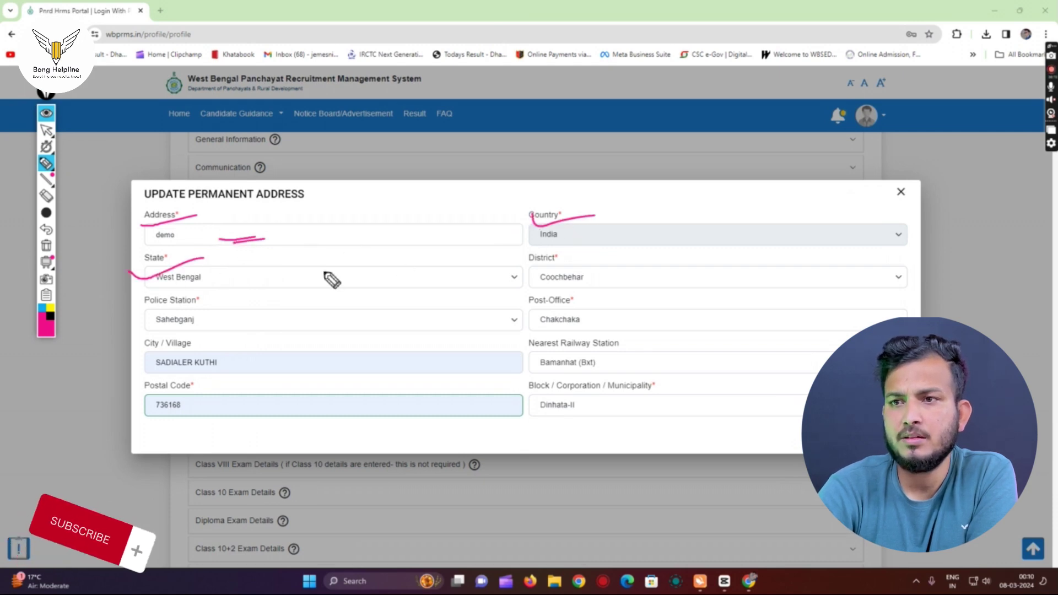
pyautogui.moveTo(529, 270); pyautogui.dragTo(631, 258)
pyautogui.moveTo(130, 321); pyautogui.dragTo(228, 300)
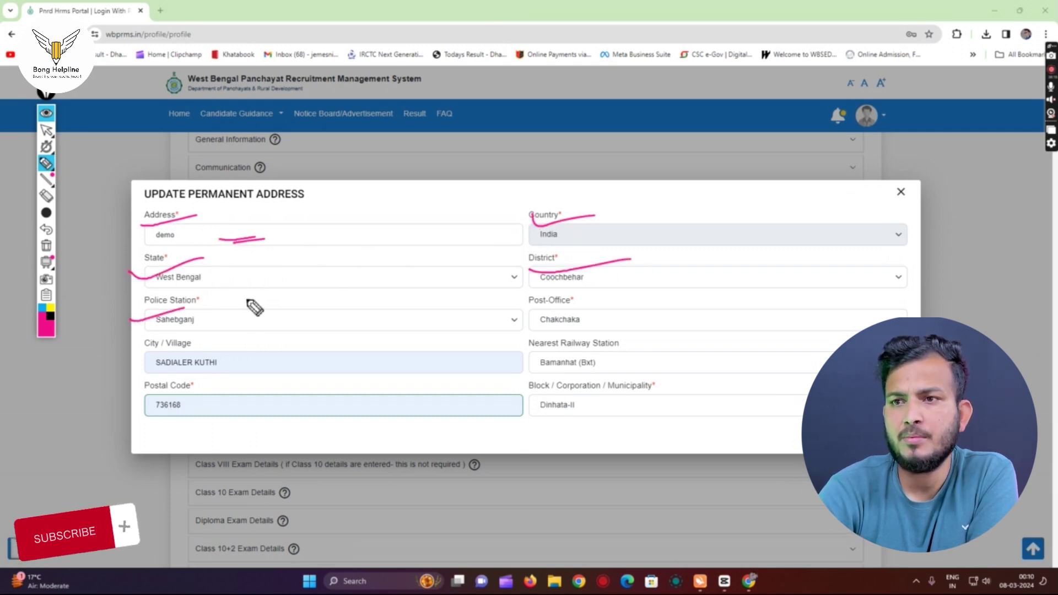
pyautogui.moveTo(525, 313); pyautogui.dragTo(601, 308)
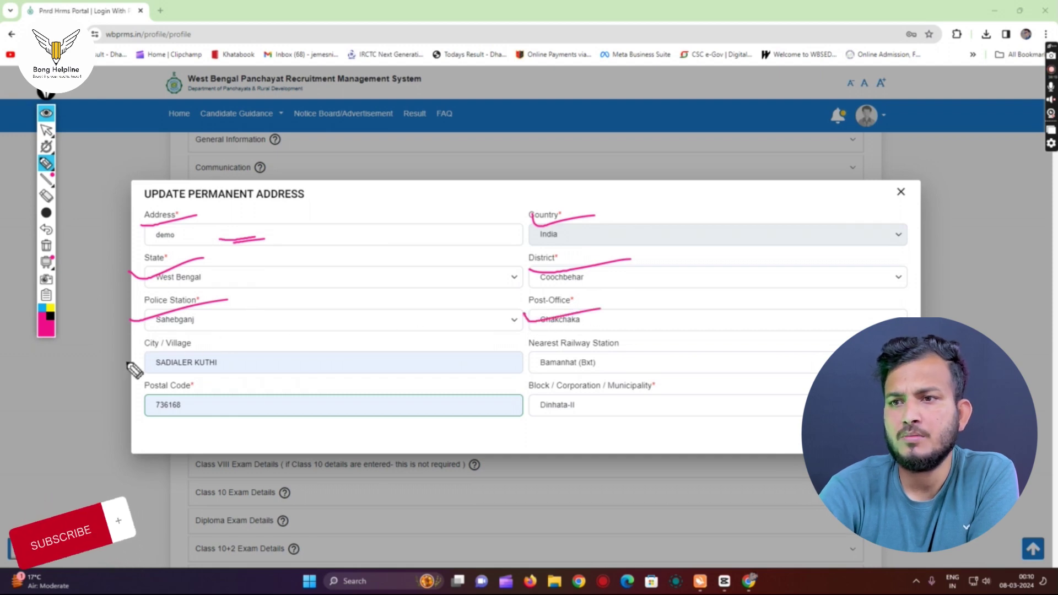
pyautogui.moveTo(127, 363); pyautogui.dragTo(227, 346)
pyautogui.moveTo(525, 372)
pyautogui.mouseDown()
pyautogui.moveTo(628, 355)
pyautogui.moveTo(683, 330)
pyautogui.mouseUp()
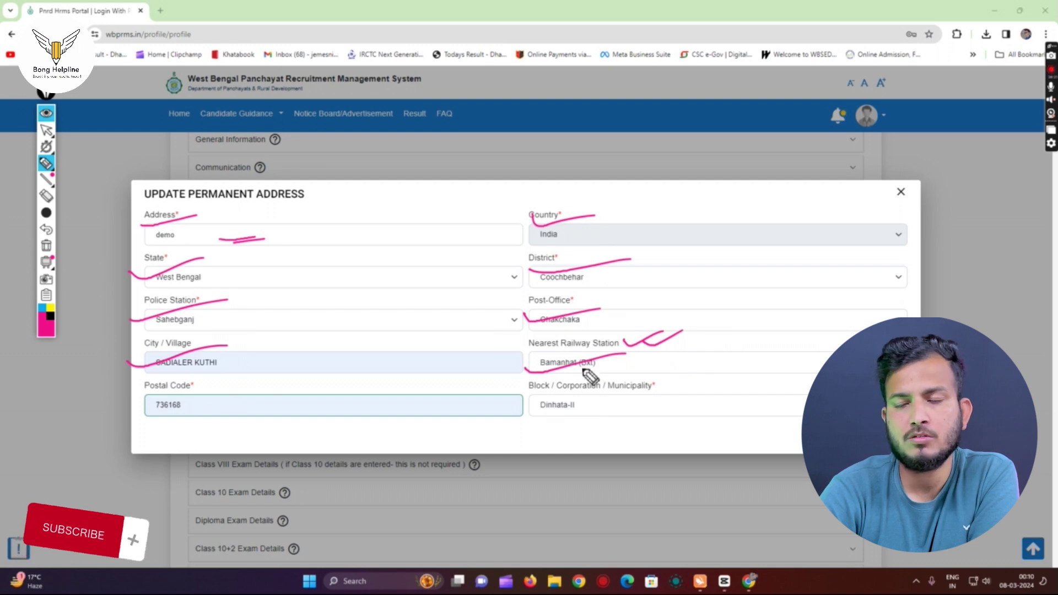
pyautogui.moveTo(140, 393); pyautogui.dragTo(222, 370)
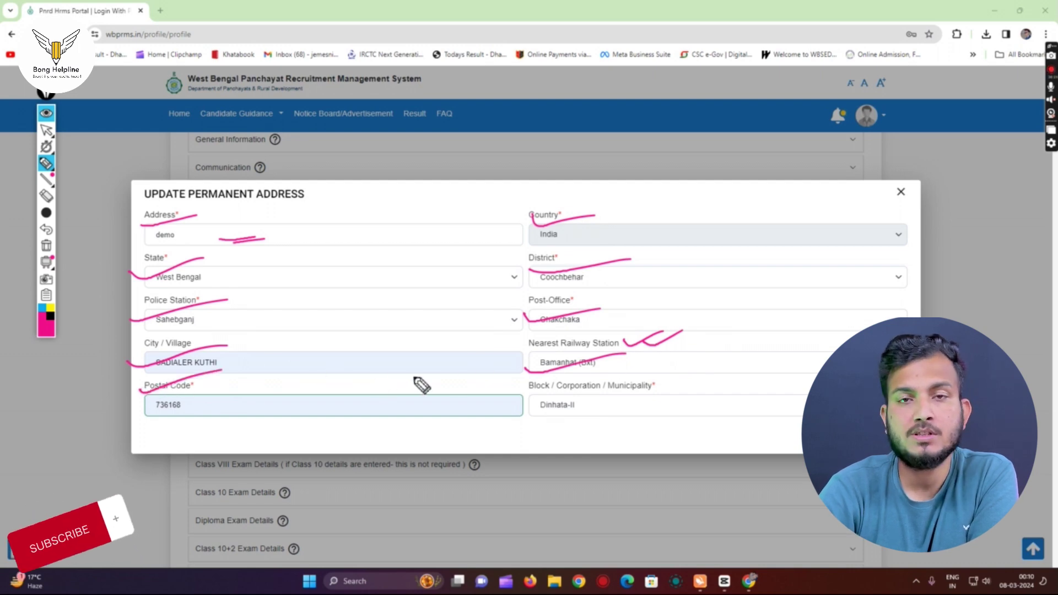
pyautogui.moveTo(546, 400)
pyautogui.mouseDown()
pyautogui.moveTo(617, 388)
pyautogui.moveTo(534, 382)
pyautogui.mouseUp()
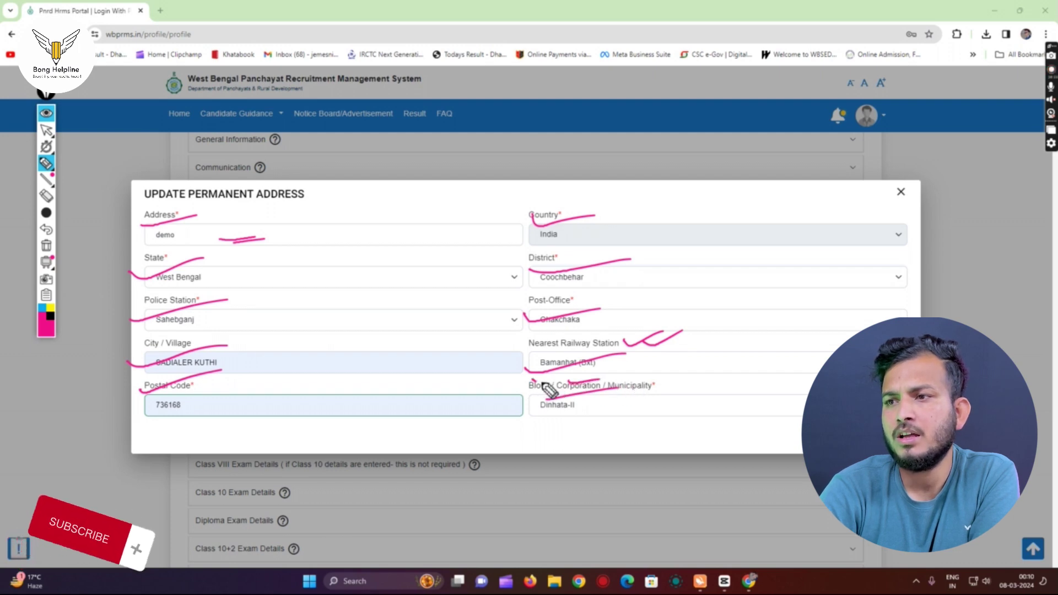
pyautogui.moveTo(639, 379); pyautogui.dragTo(673, 373)
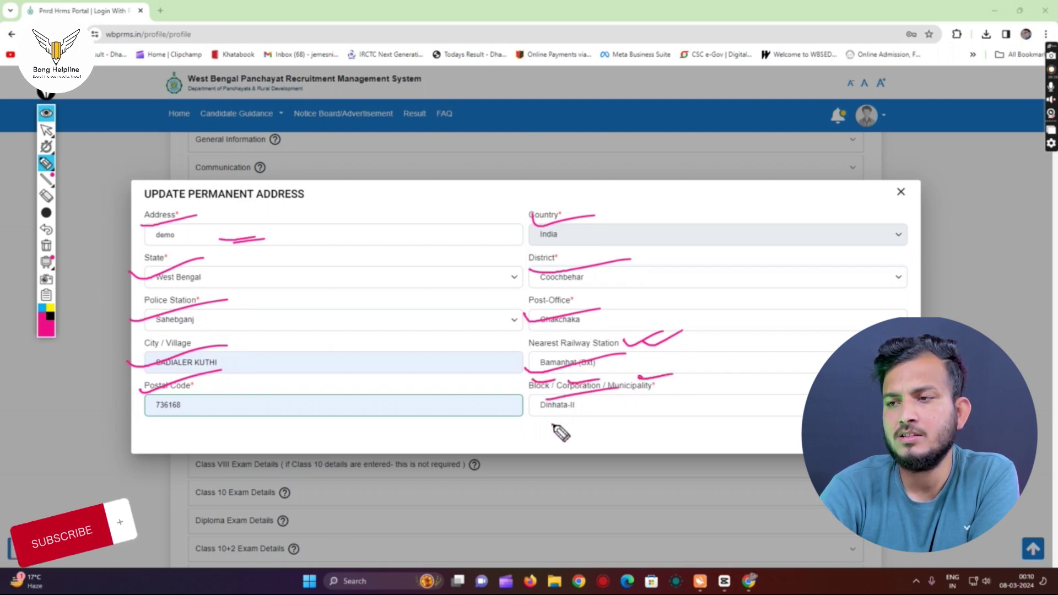
pyautogui.moveTo(560, 432); pyautogui.dragTo(631, 416)
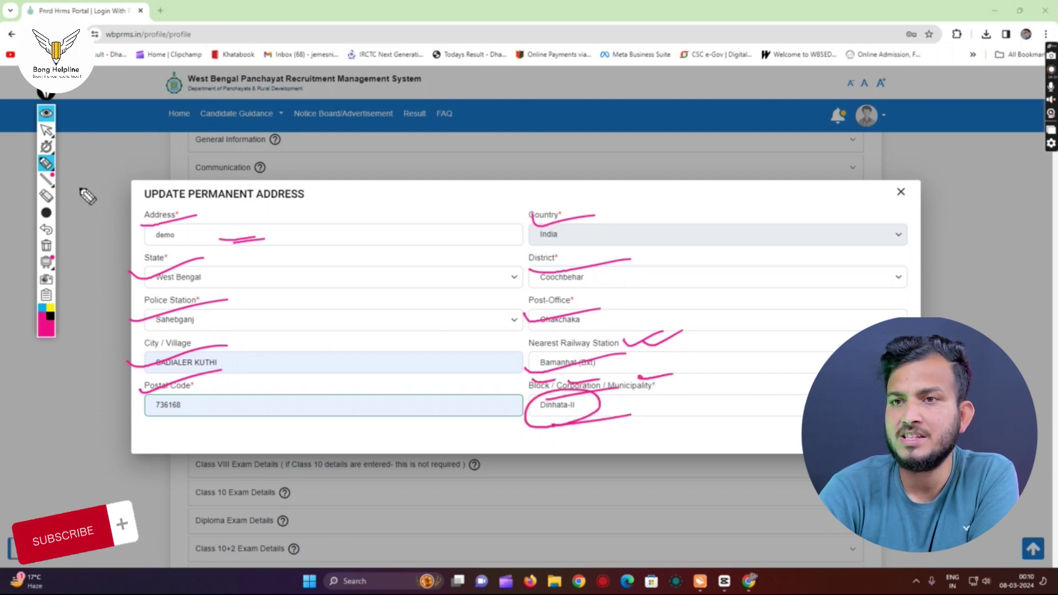
pyautogui.click(48, 244)
pyautogui.click(47, 131)
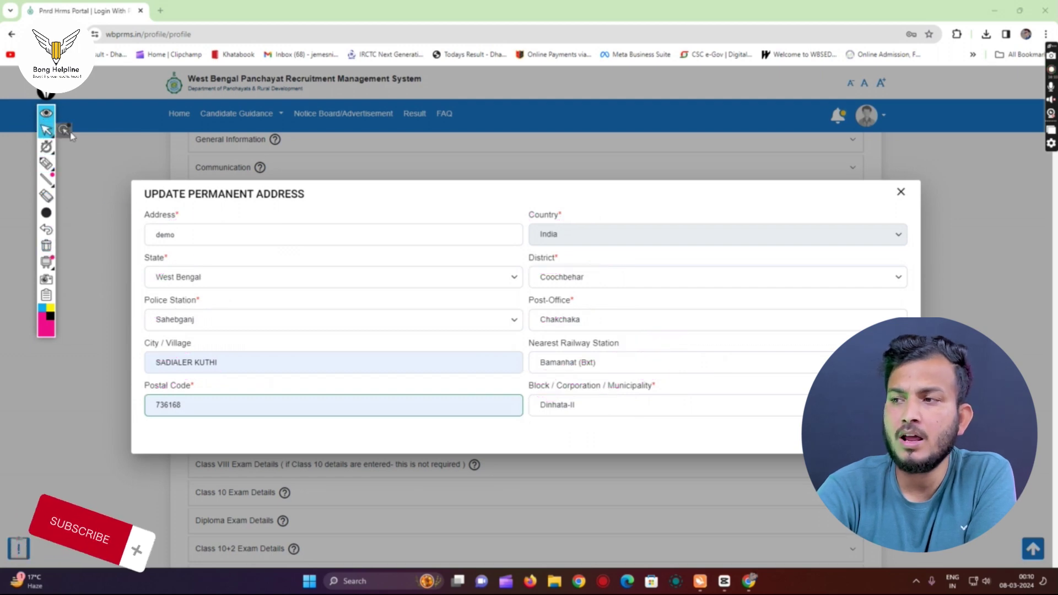
# Save the permanent address, and complete and save the communication address using Same As Permanent Address
pyautogui.press('Return')
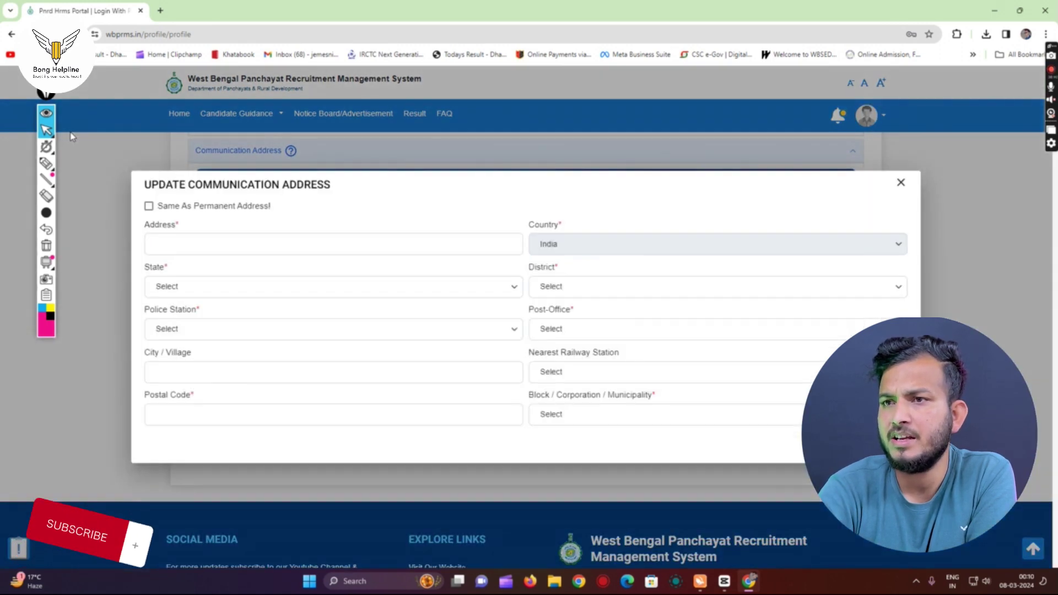
pyautogui.click(47, 163)
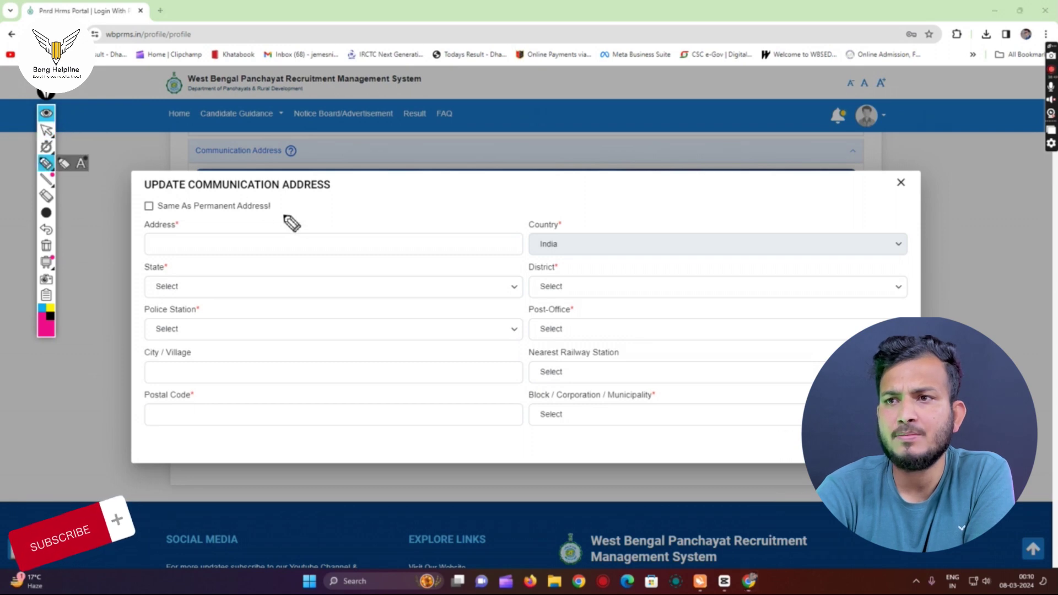
pyautogui.moveTo(261, 219); pyautogui.dragTo(306, 213)
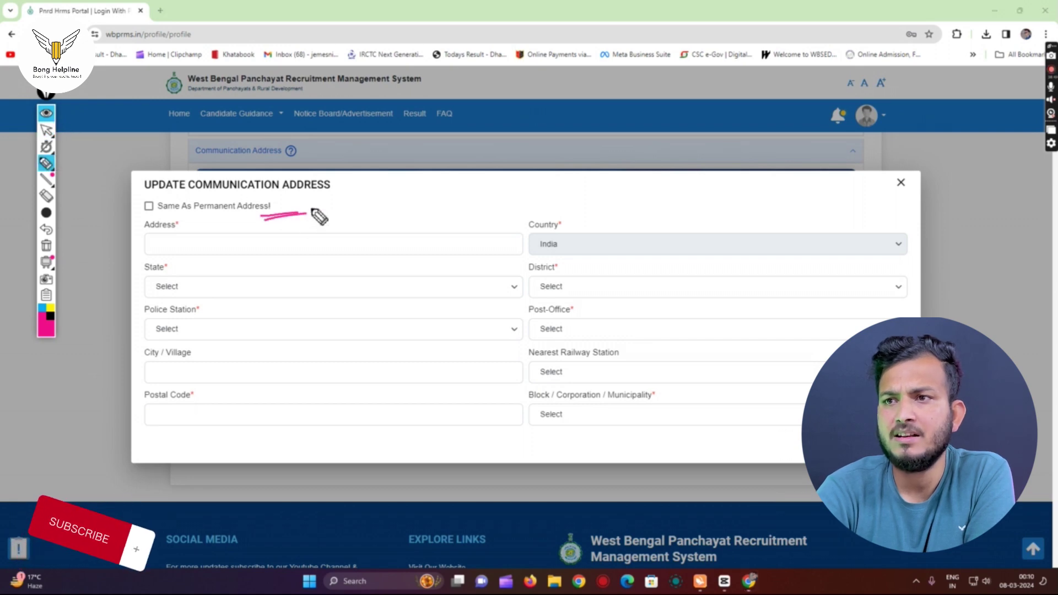
pyautogui.click(47, 230)
pyautogui.click(46, 245)
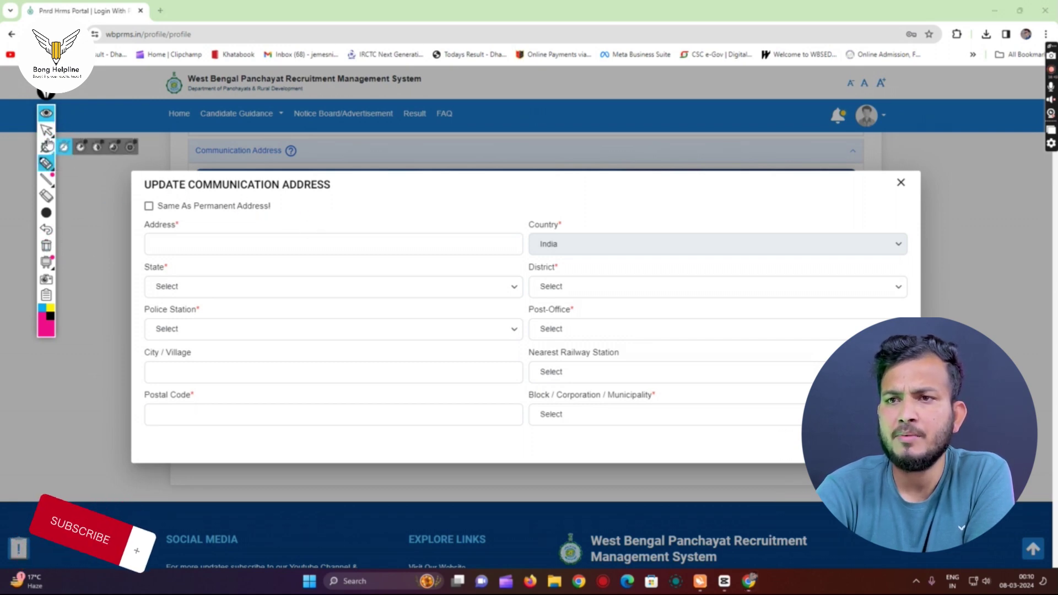
pyautogui.click(46, 130)
pyautogui.click(148, 206)
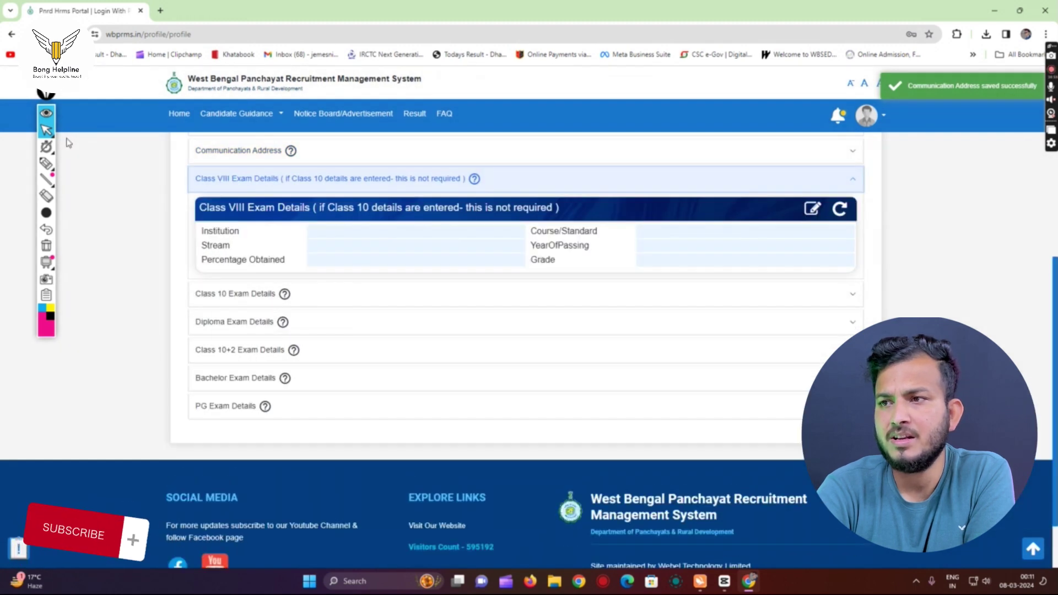
# Underline the Class VIII Exam Details heading and its note about Class 10 details with the on-screen pen, and return to the pointer
pyautogui.click(46, 163)
pyautogui.moveTo(393, 214); pyautogui.dragTo(438, 215)
pyautogui.moveTo(328, 215); pyautogui.dragTo(361, 214)
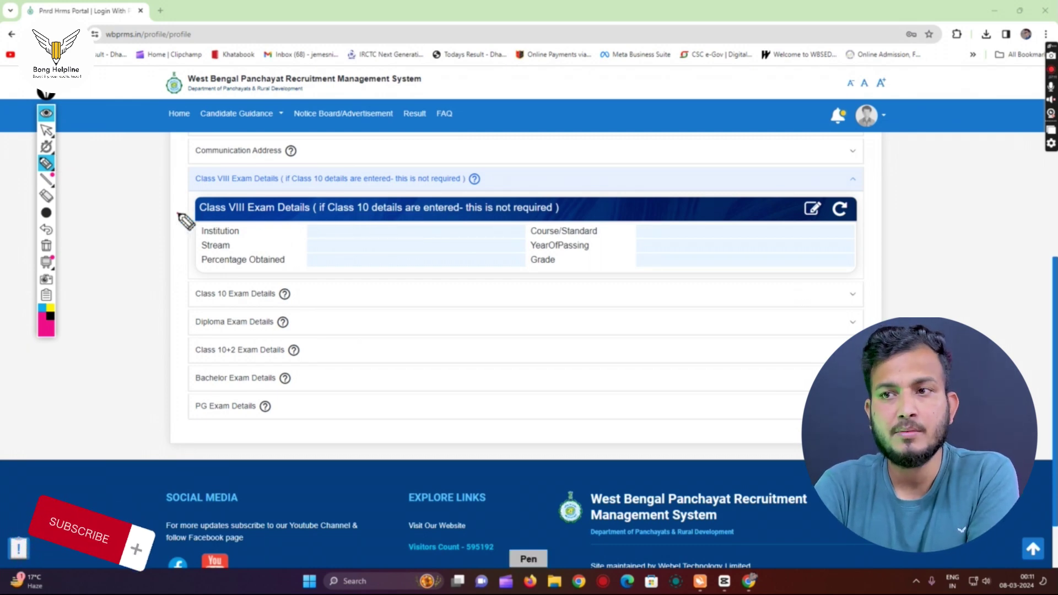
pyautogui.moveTo(178, 215); pyautogui.dragTo(242, 201)
pyautogui.moveTo(346, 219); pyautogui.dragTo(457, 215)
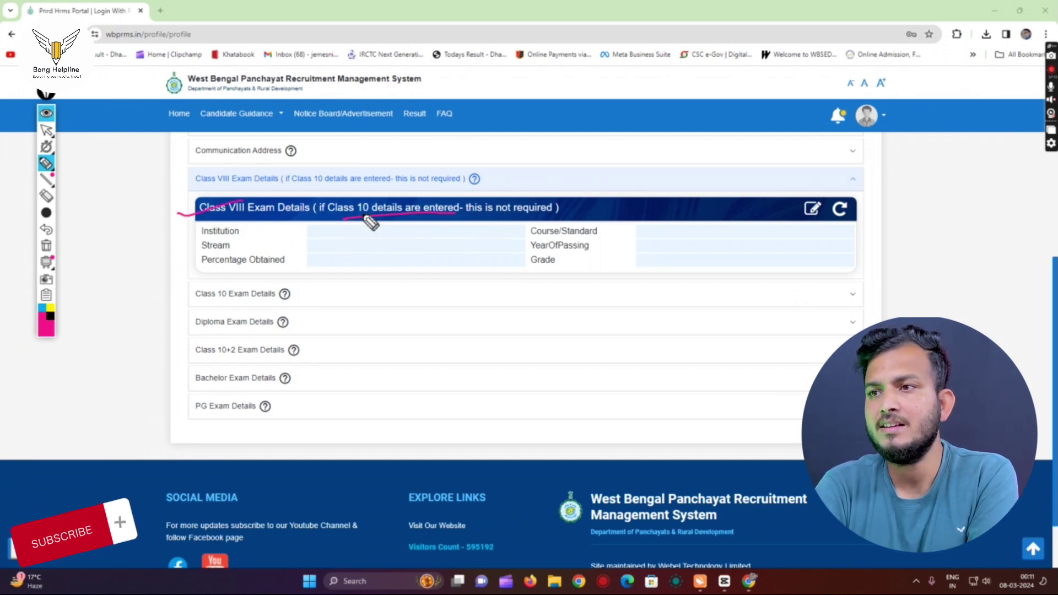
pyautogui.moveTo(321, 216); pyautogui.dragTo(537, 218)
pyautogui.moveTo(557, 195)
pyautogui.mouseDown()
pyautogui.moveTo(562, 218)
pyautogui.moveTo(469, 221)
pyautogui.moveTo(515, 229)
pyautogui.moveTo(312, 215)
pyautogui.moveTo(326, 241)
pyautogui.moveTo(228, 245)
pyautogui.moveTo(304, 225)
pyautogui.mouseUp()
pyautogui.click(46, 131)
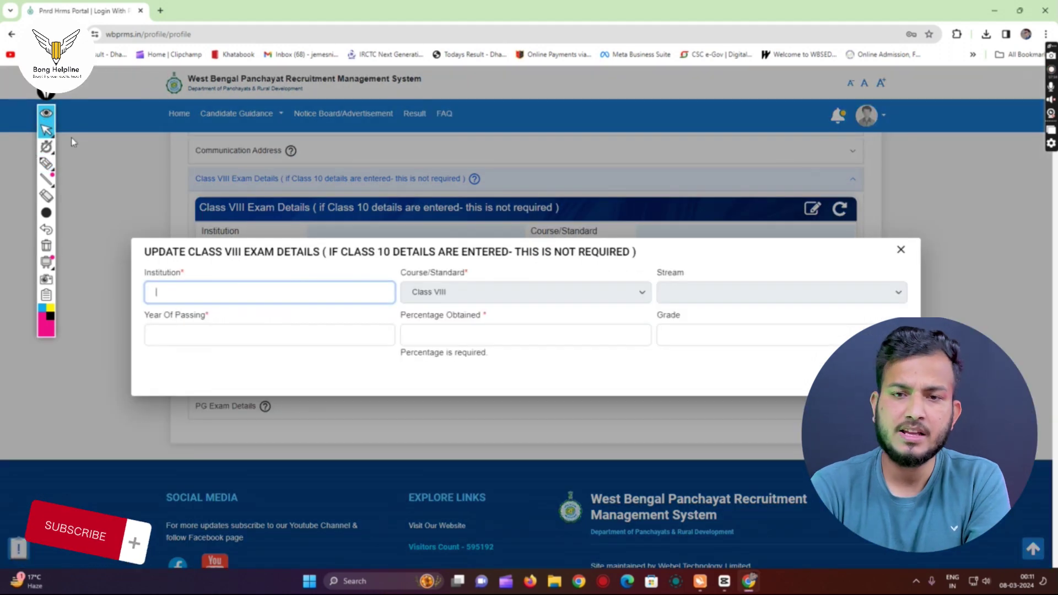
# Fill in the Class VIII exam details with institution demo, passing year 2013, percentage 80 and grade A, and save them
pyautogui.write('demo')
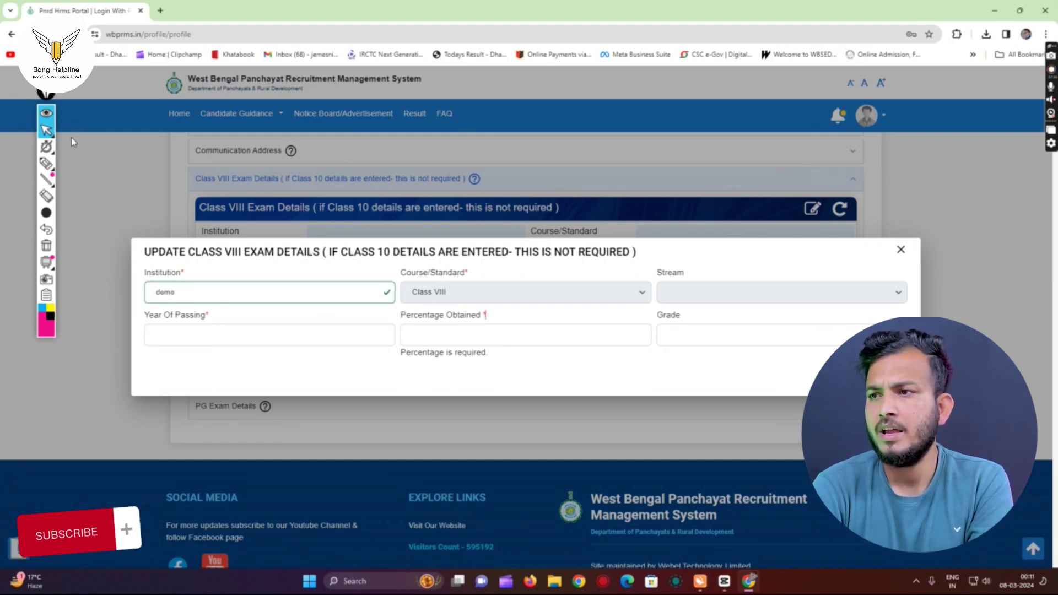
pyautogui.press('Tab')
pyautogui.write('2')
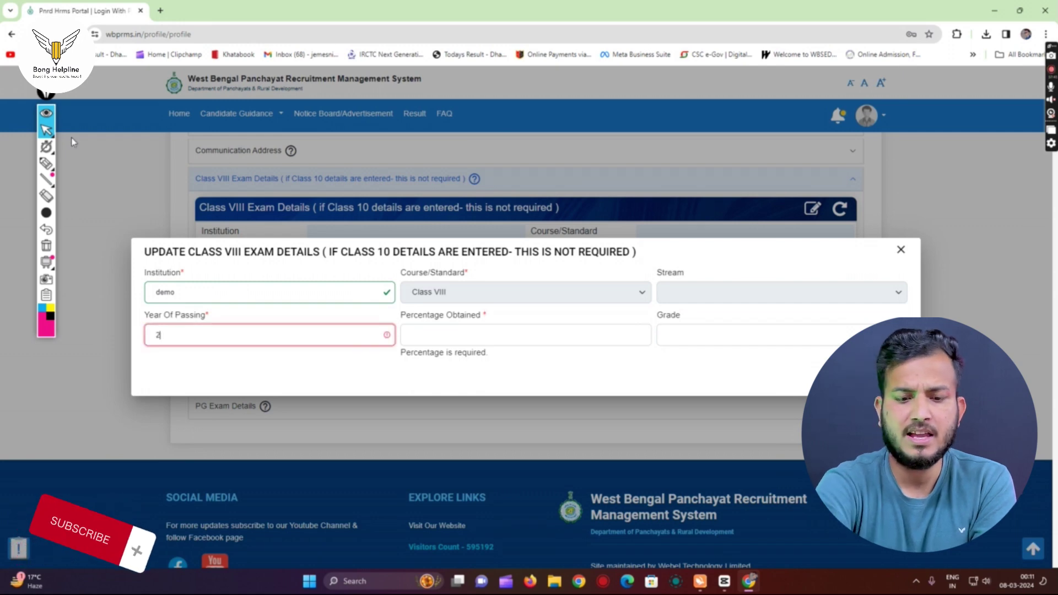
pyautogui.write('013')
pyautogui.press('Tab')
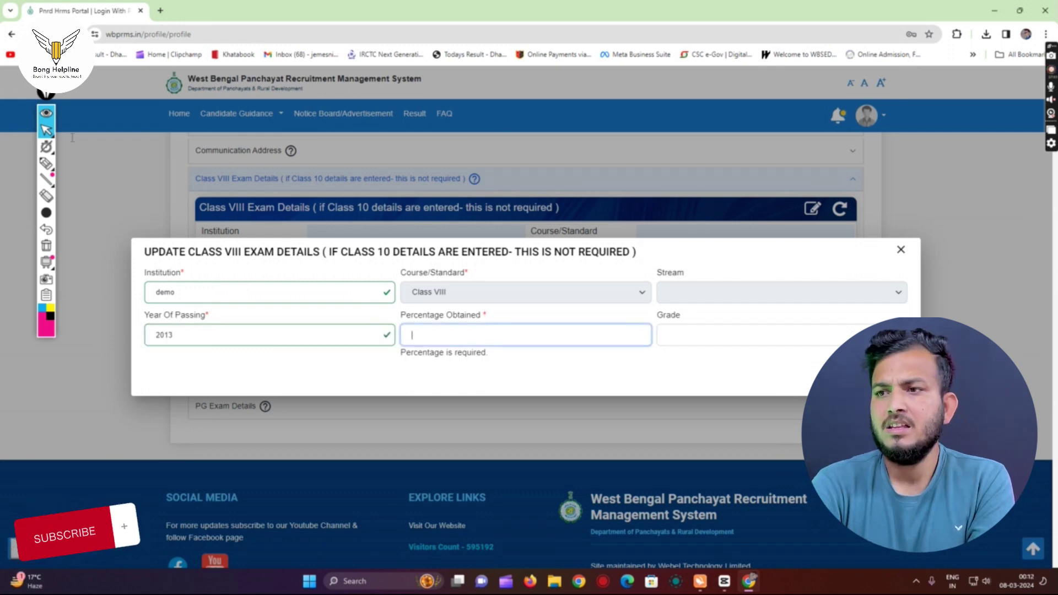
pyautogui.write('80')
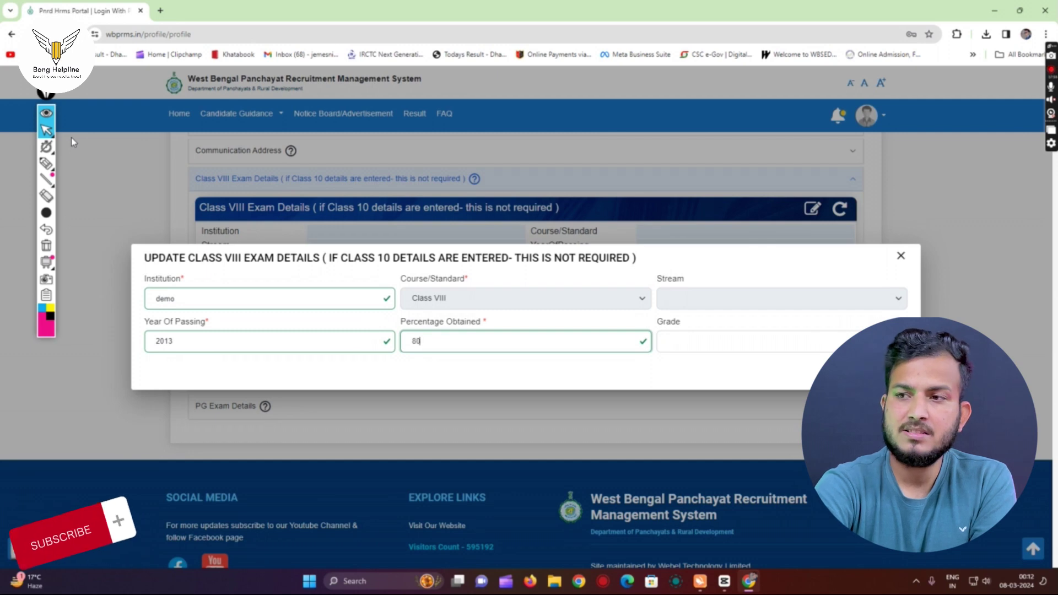
pyautogui.press('Tab')
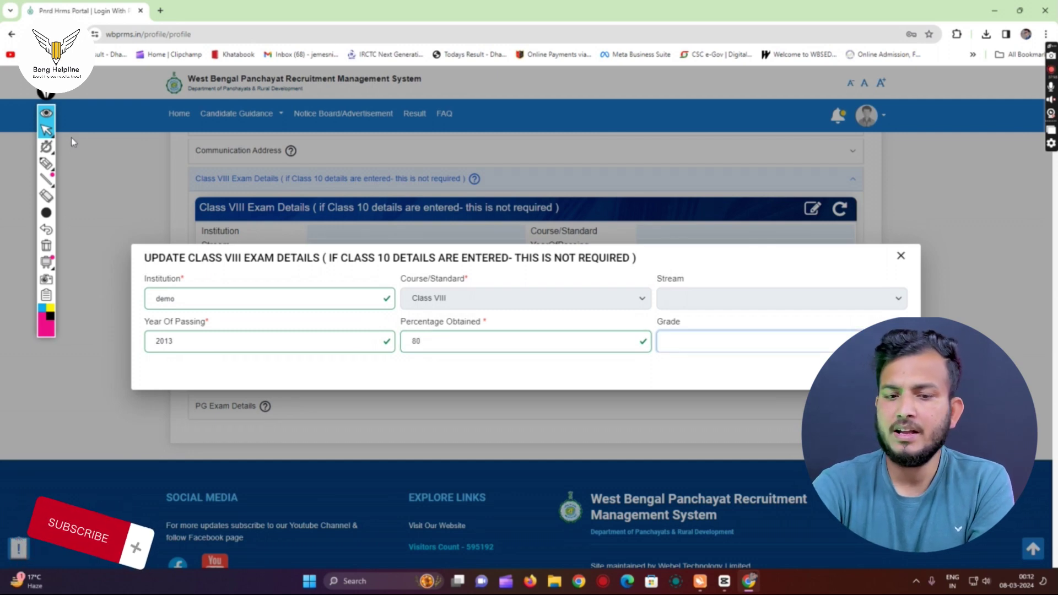
pyautogui.write('A')
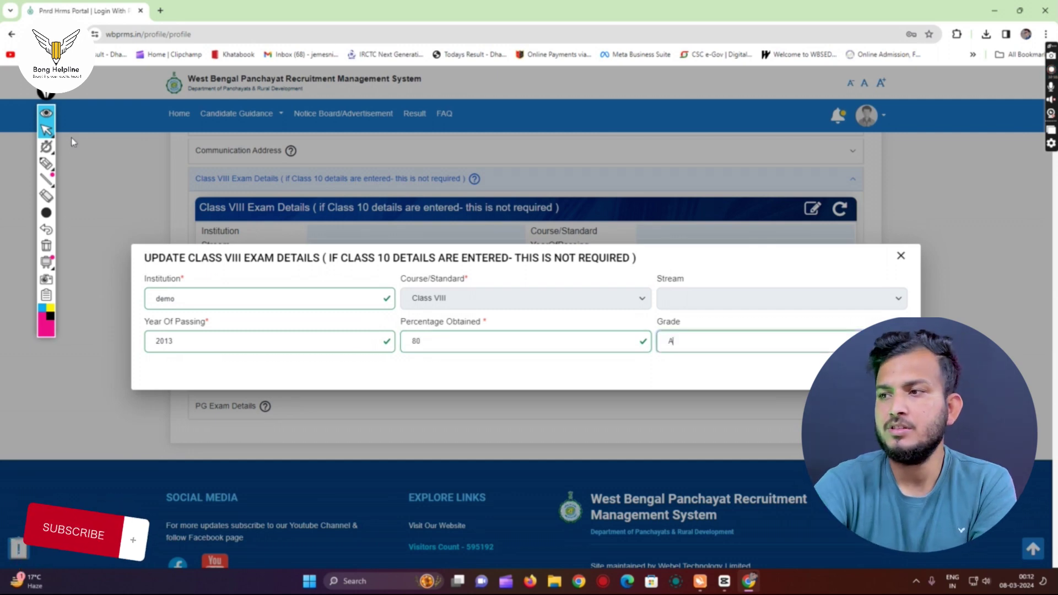
pyautogui.press('Return')
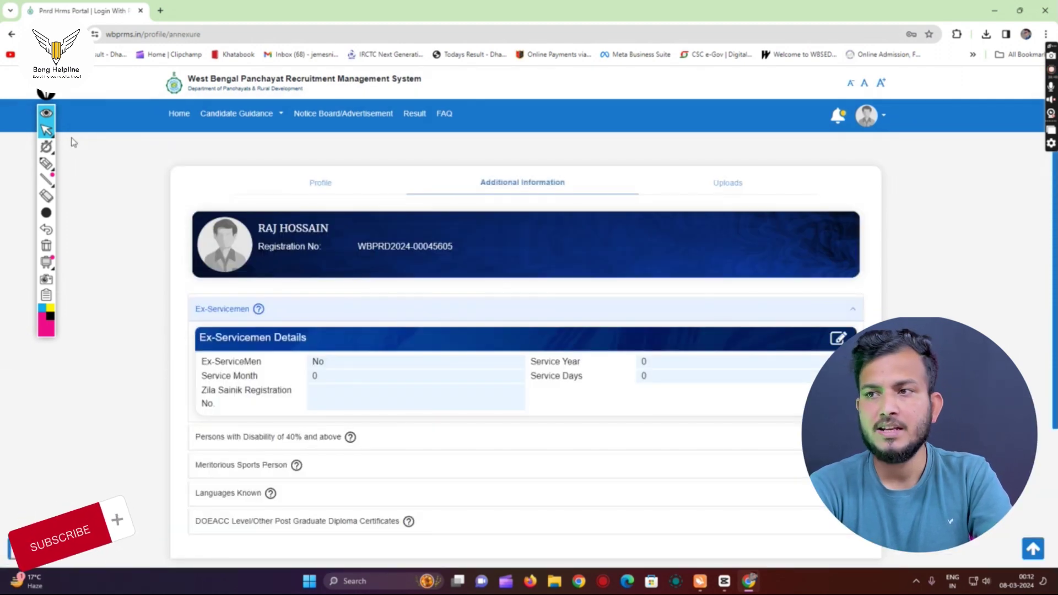
# Open Bengali under Languages Known for editing, set Speak, Write and Read to Yes, and save the entry
pyautogui.scroll(-1, 72, 138)
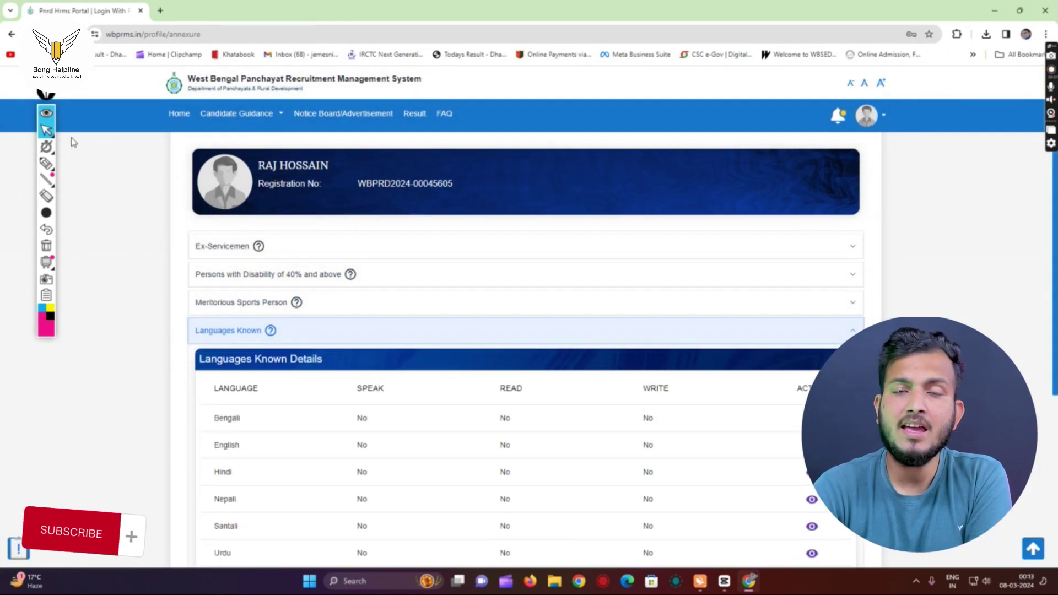
pyautogui.scroll(-2, 73, 142)
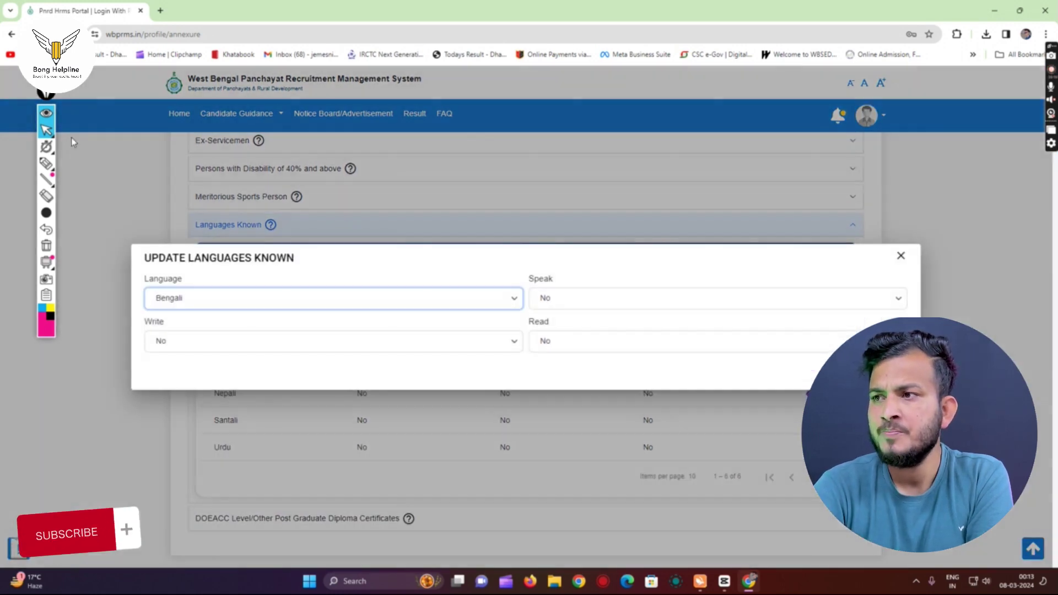
pyautogui.click(812, 313)
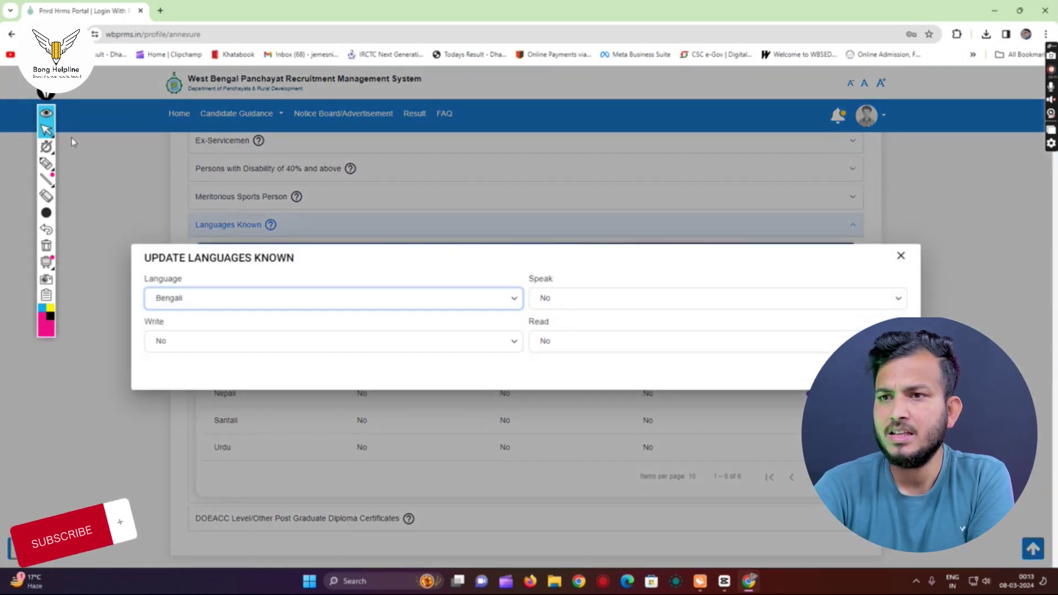
pyautogui.click(717, 298)
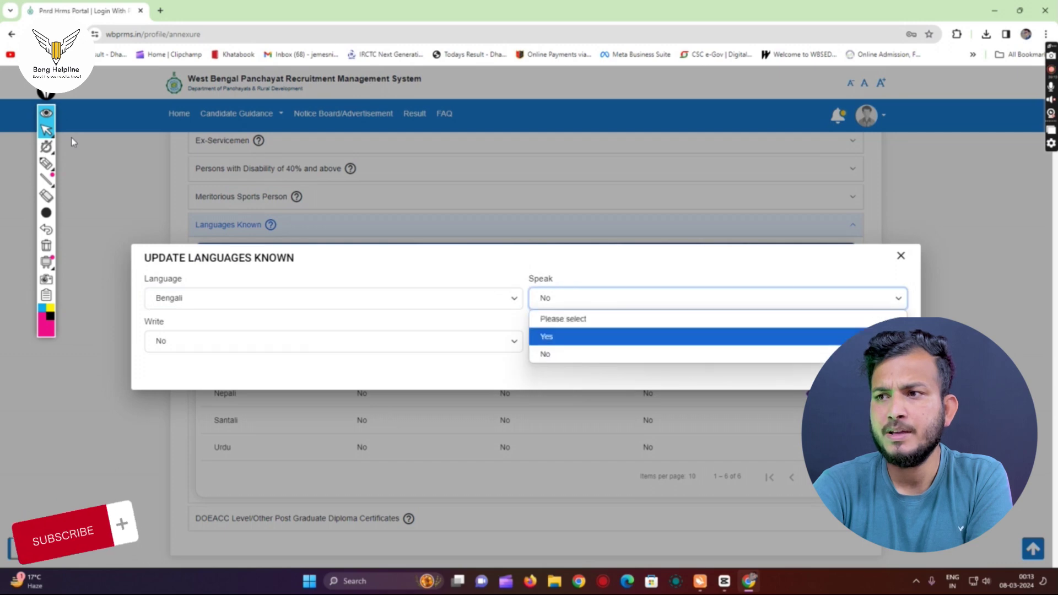
pyautogui.click(545, 335)
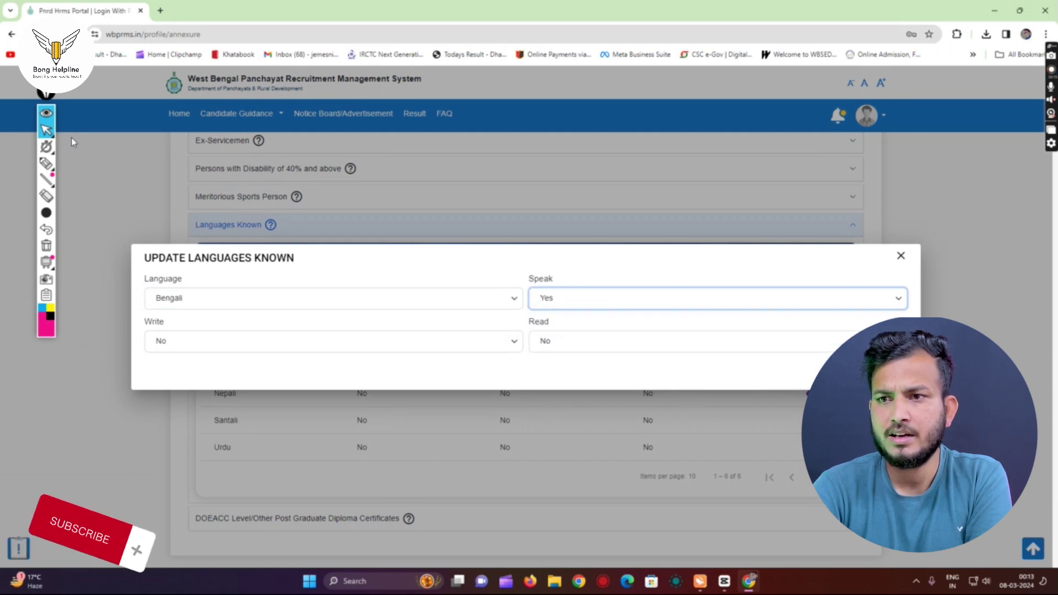
pyautogui.click(331, 341)
pyautogui.click(165, 378)
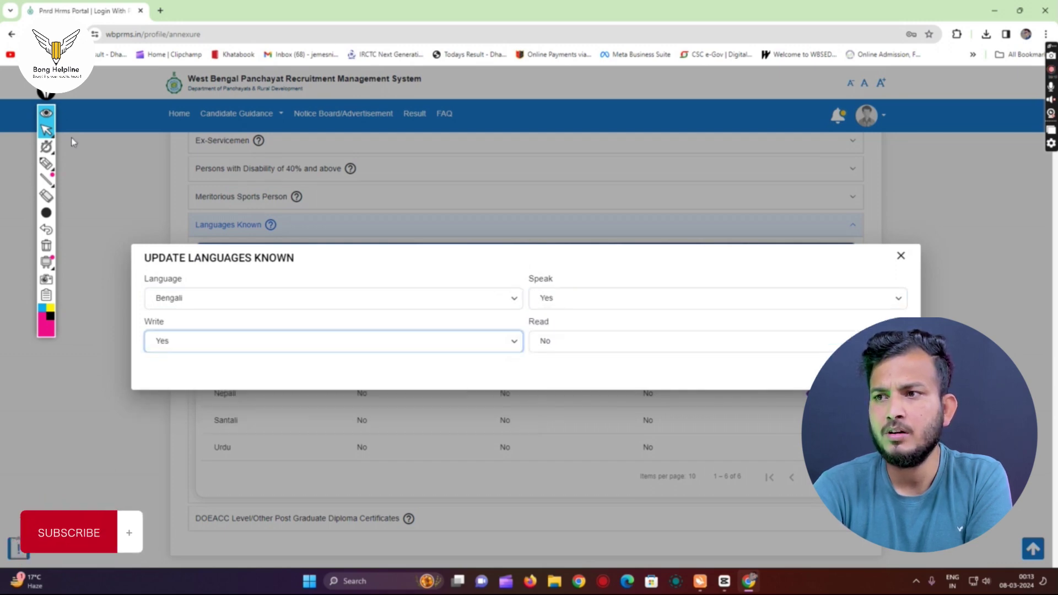
pyautogui.click(689, 340)
pyautogui.click(546, 378)
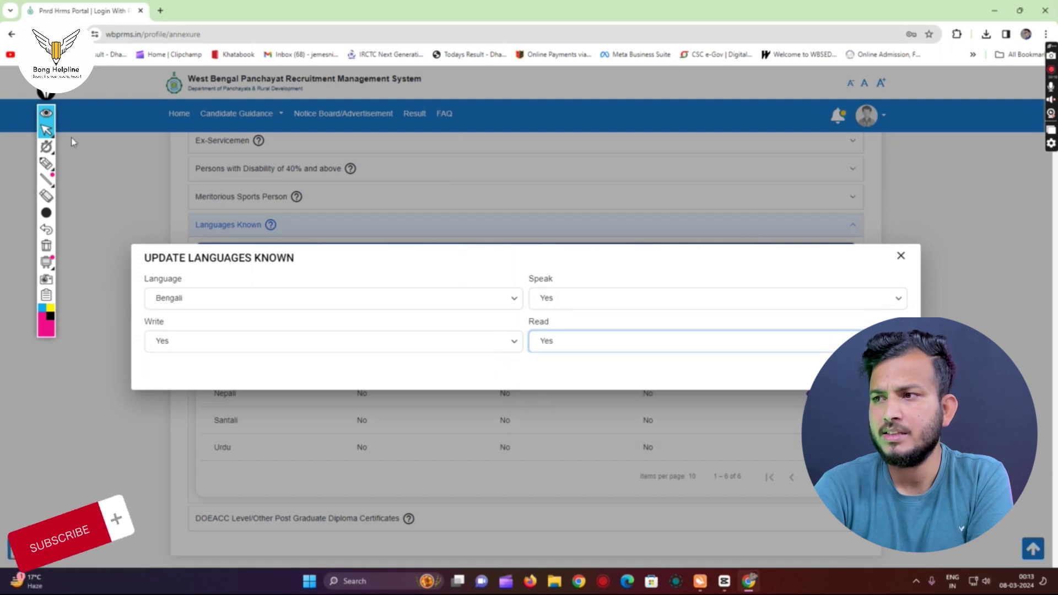
pyautogui.press('Return')
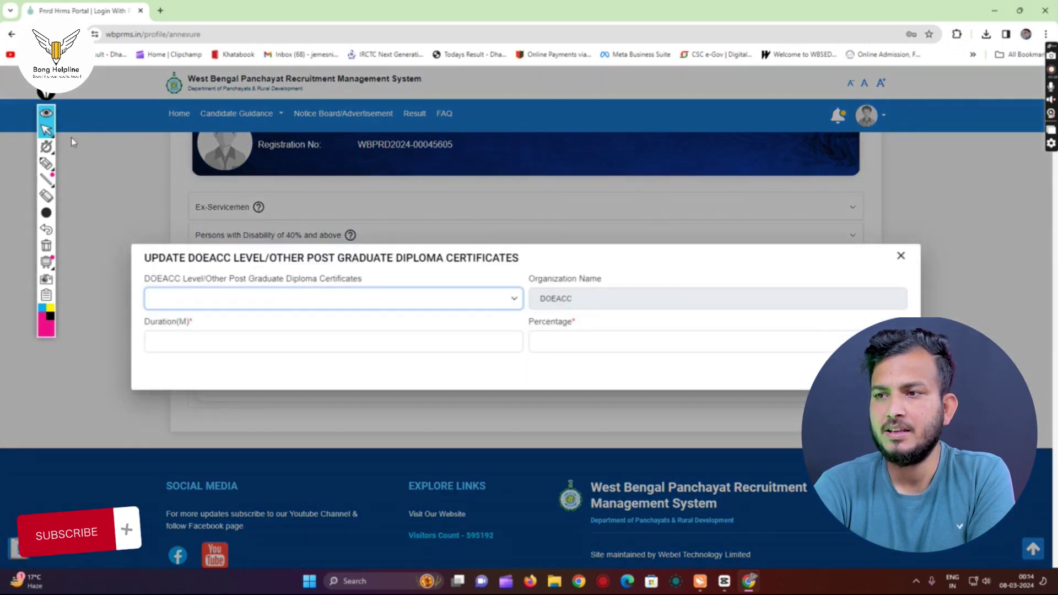
# Close the DOEACC Level/Other Post Graduate Diploma Certificates form without entries and open the Uploads document list
pyautogui.press('Escape')
pyautogui.scroll(2, 73, 143)
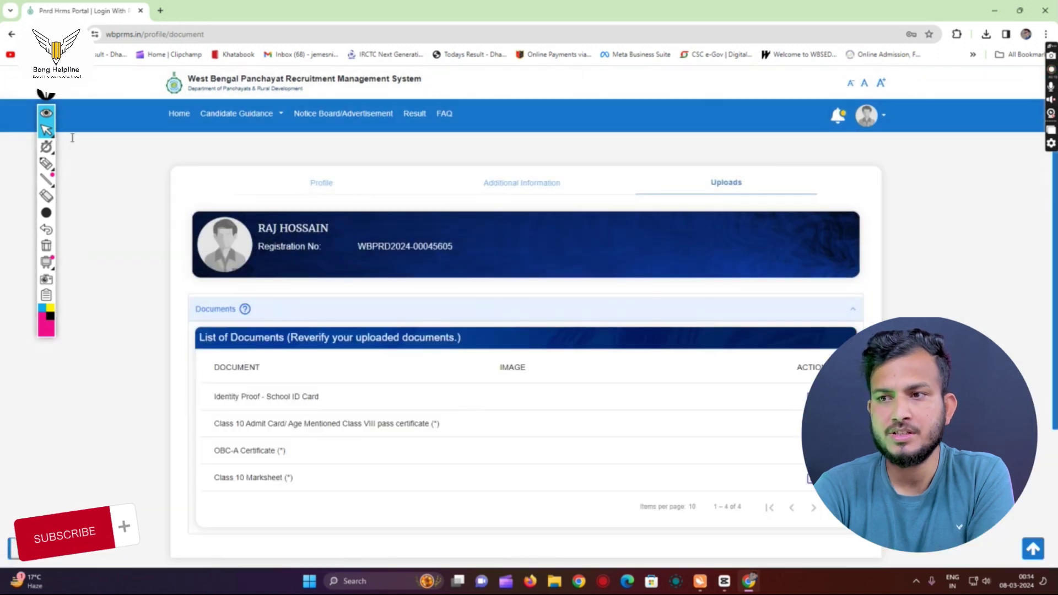
pyautogui.scroll(-1, 73, 143)
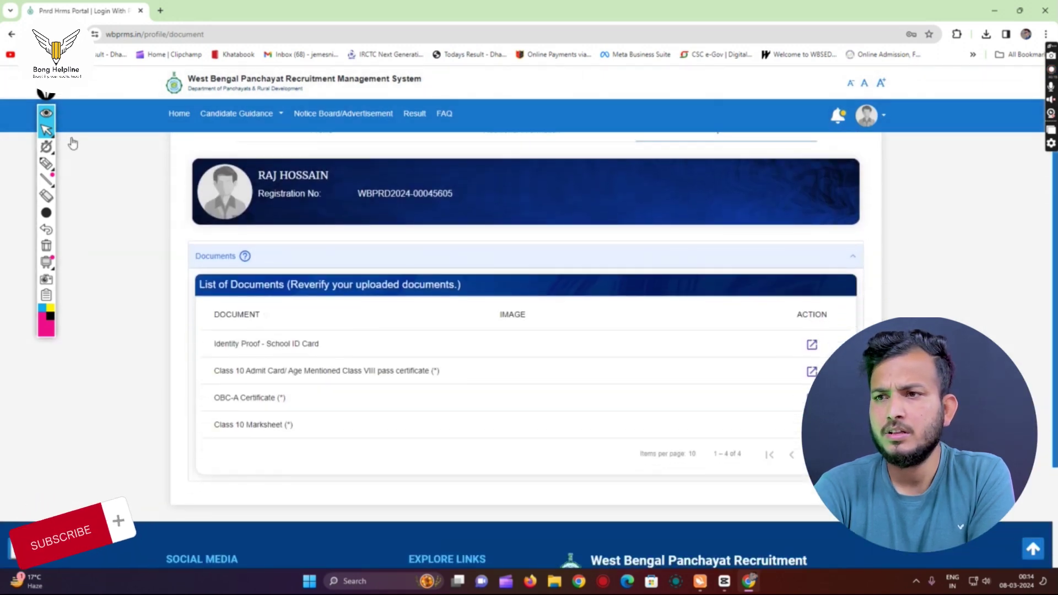